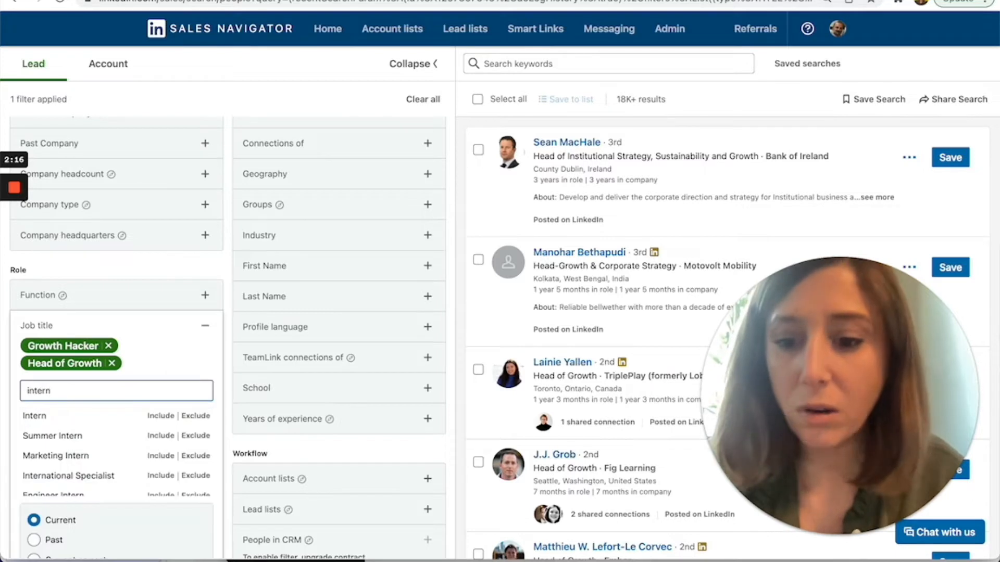
Step: Exclude the job titles Intern and Freelance from the lead search
{"action": "left_click", "coordinate": [196, 417]}
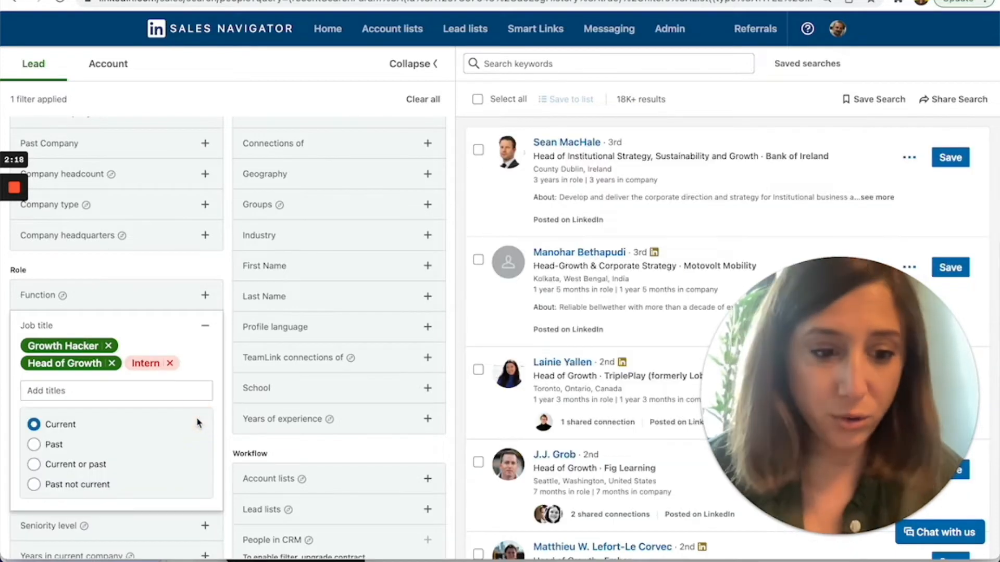
{"action": "left_click", "coordinate": [129, 388]}
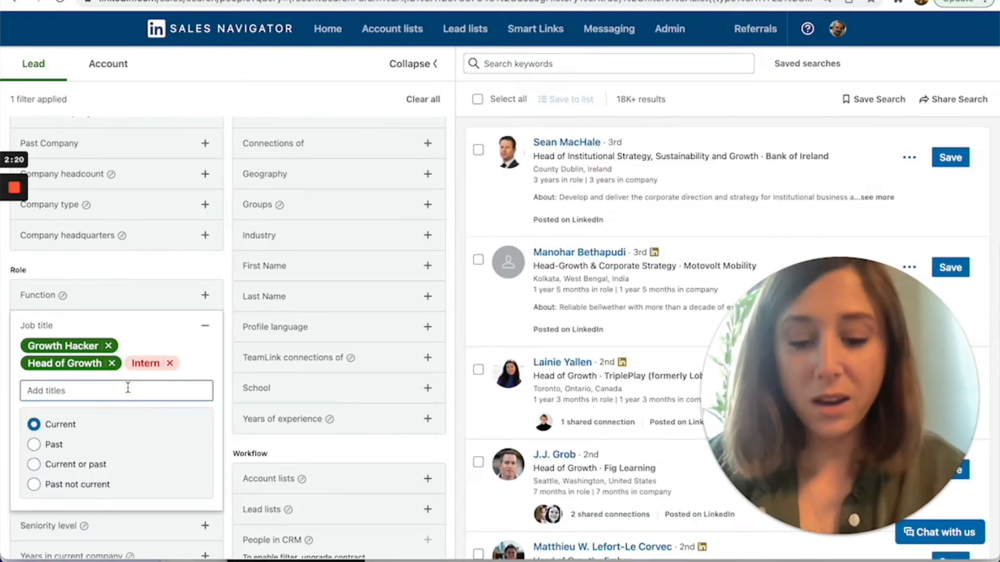
{"action": "type", "text": "freel"}
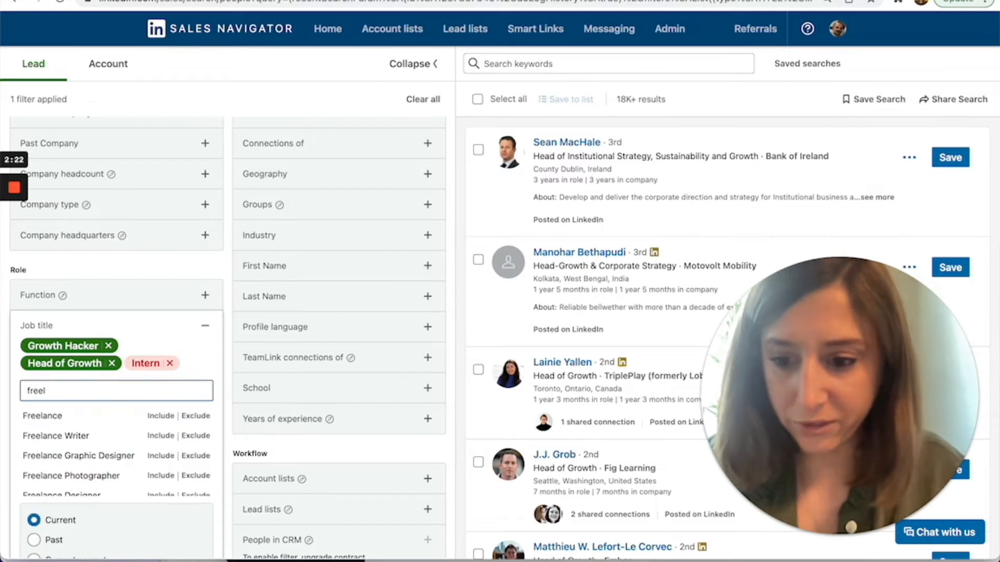
{"action": "left_click", "coordinate": [196, 415]}
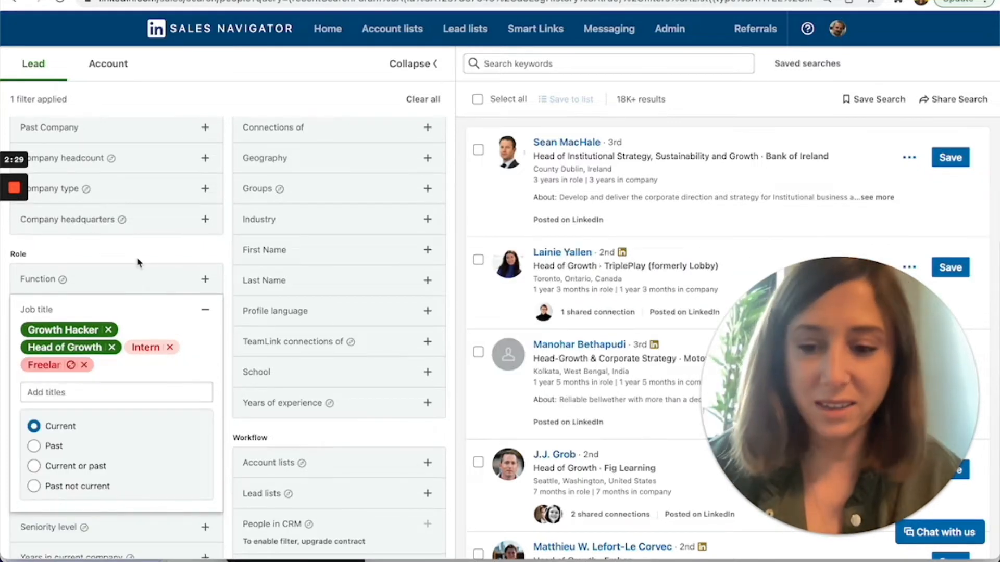
Step: Limit the lead search to the United States with the geography filter
{"action": "scroll", "coordinate": [154, 290], "scroll_direction": "down", "scroll_amount": 3}
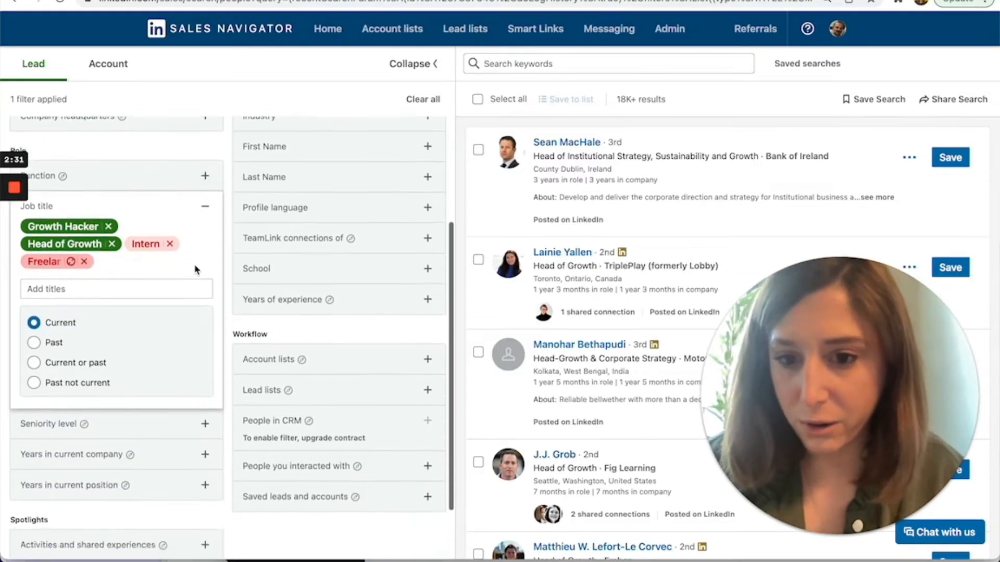
{"action": "scroll", "coordinate": [196, 269], "scroll_direction": "up", "scroll_amount": 4}
{"action": "left_click", "coordinate": [287, 212]}
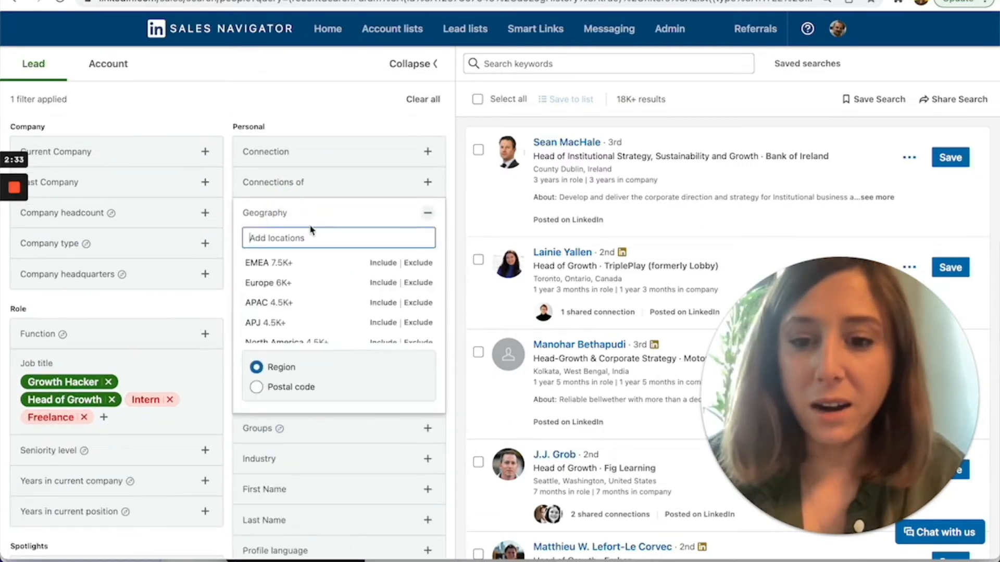
{"action": "type", "text": "Uni"}
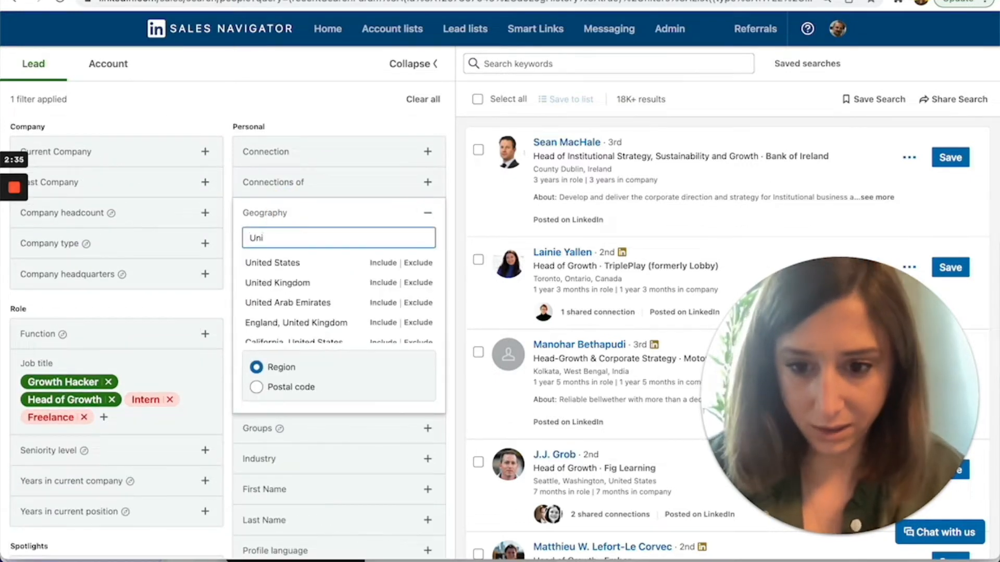
{"action": "type", "text": "te"}
{"action": "left_click", "coordinate": [284, 262]}
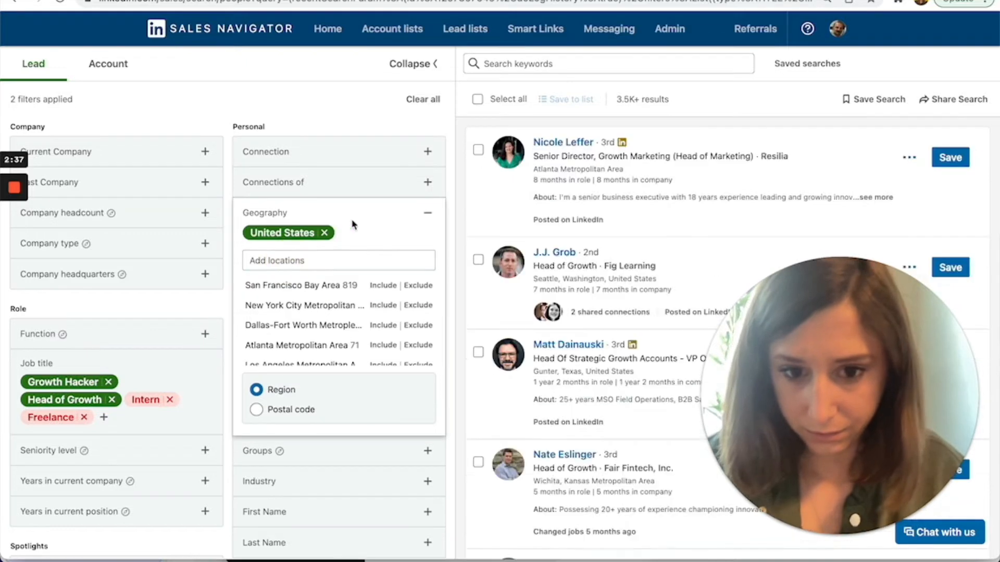
{"action": "left_click", "coordinate": [357, 101]}
Step: Restrict the leads to the Senior seniority level
{"action": "scroll", "coordinate": [215, 293], "scroll_direction": "down", "scroll_amount": 1}
{"action": "left_click", "coordinate": [134, 398]}
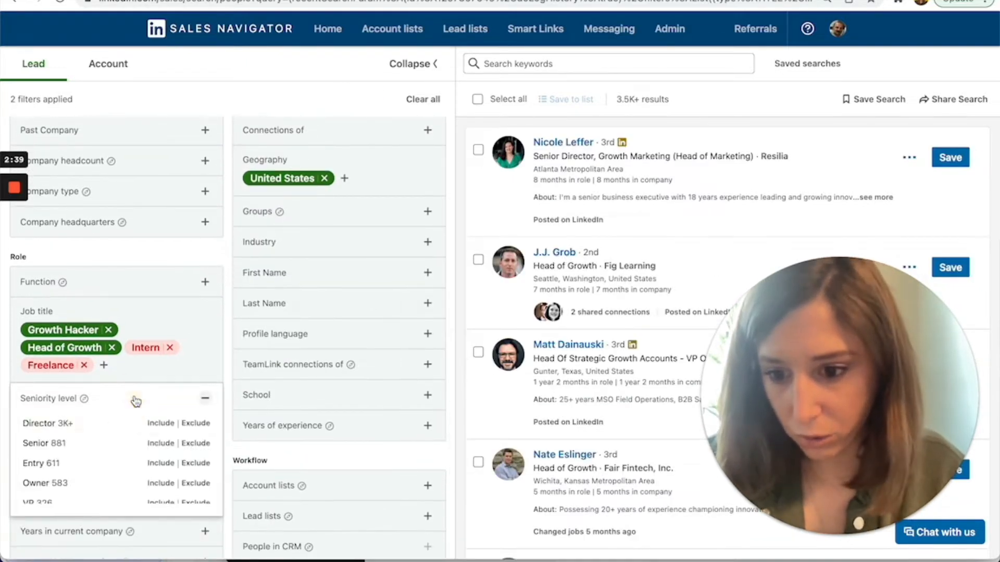
{"action": "left_click", "coordinate": [161, 443]}
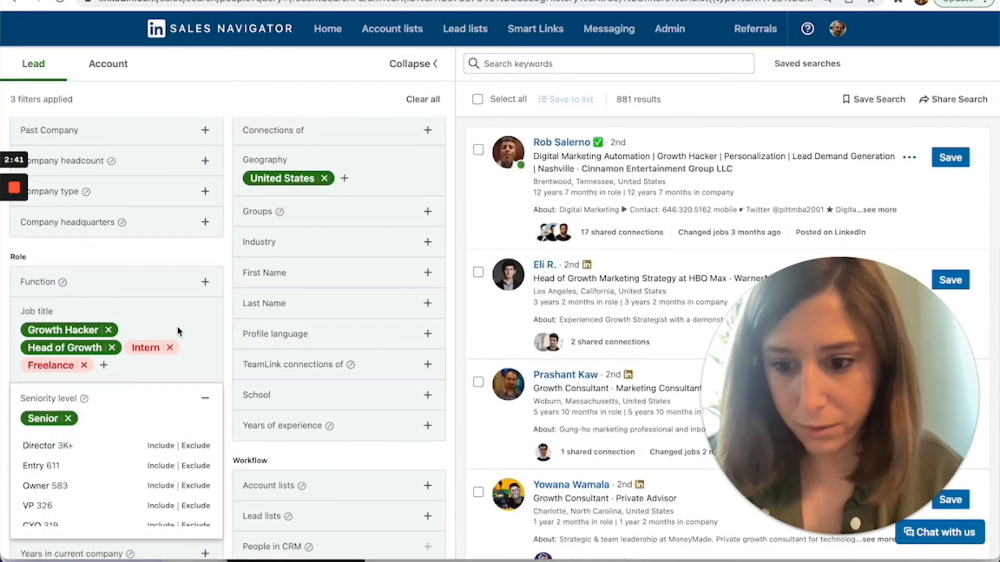
{"action": "left_click", "coordinate": [212, 102]}
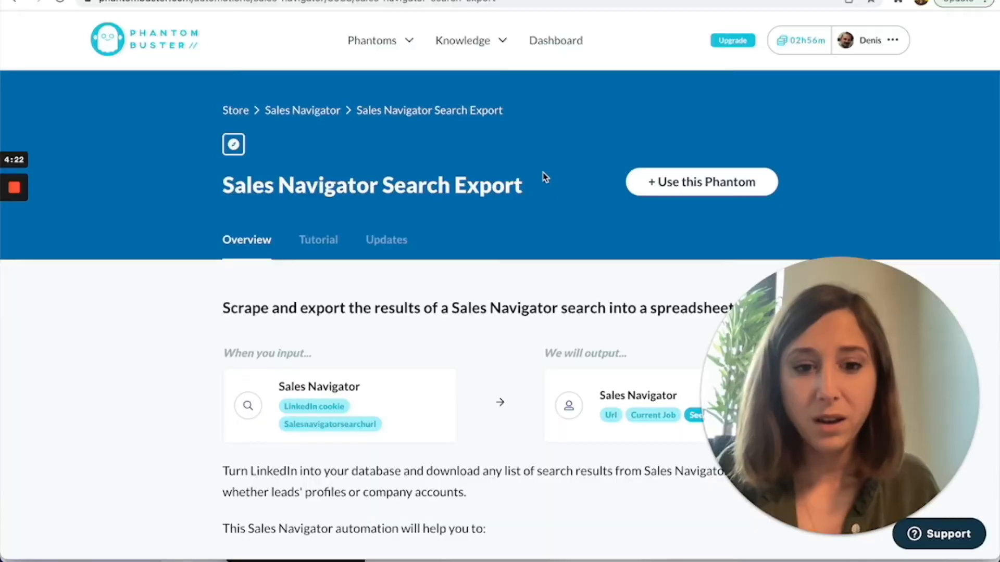
Step: Examine which inputs the Sales Navigator Search Export Phantom requires and which data fields it outputs, including the LinkedIn profile URL
{"action": "scroll", "coordinate": [542, 173], "scroll_direction": "down", "scroll_amount": 1}
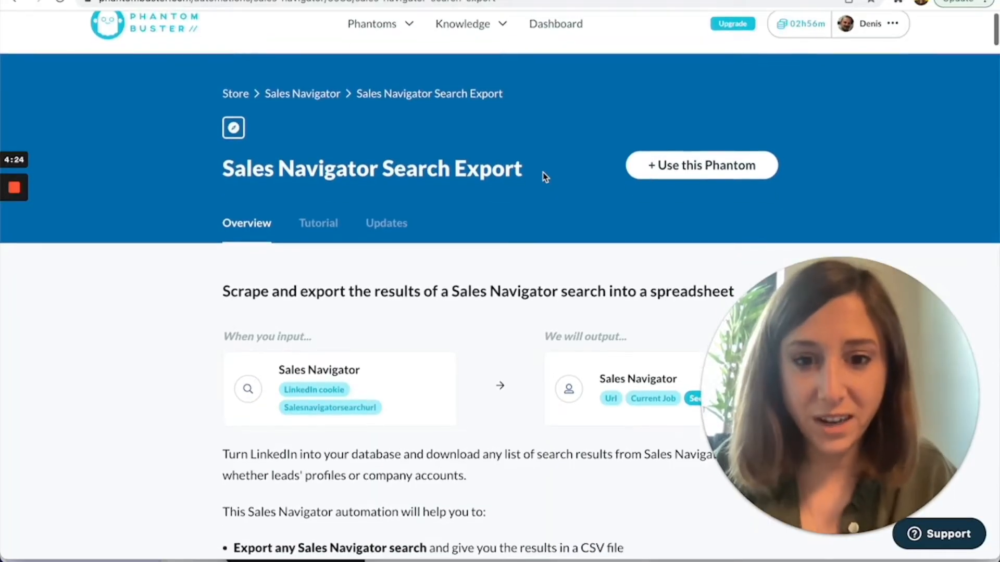
{"action": "scroll", "coordinate": [543, 173], "scroll_direction": "down", "scroll_amount": 4}
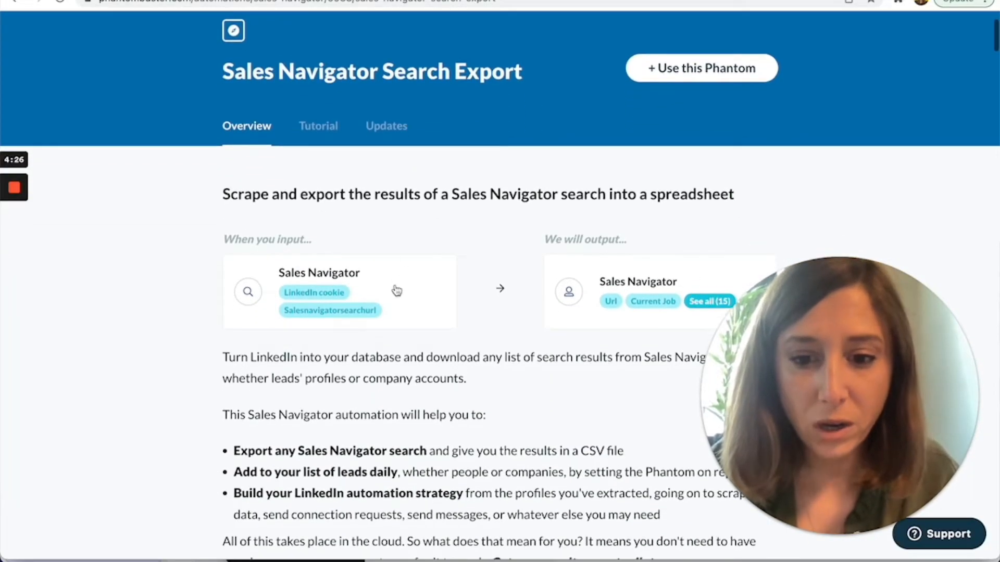
{"action": "left_click", "coordinate": [418, 328]}
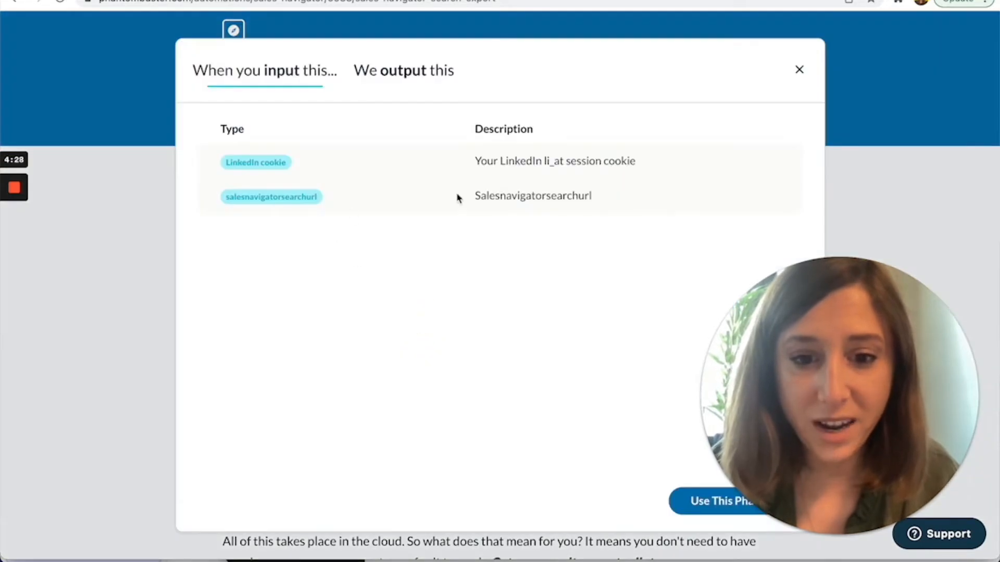
{"action": "left_click_drag", "start_coordinate": [597, 202], "coordinate": [480, 196]}
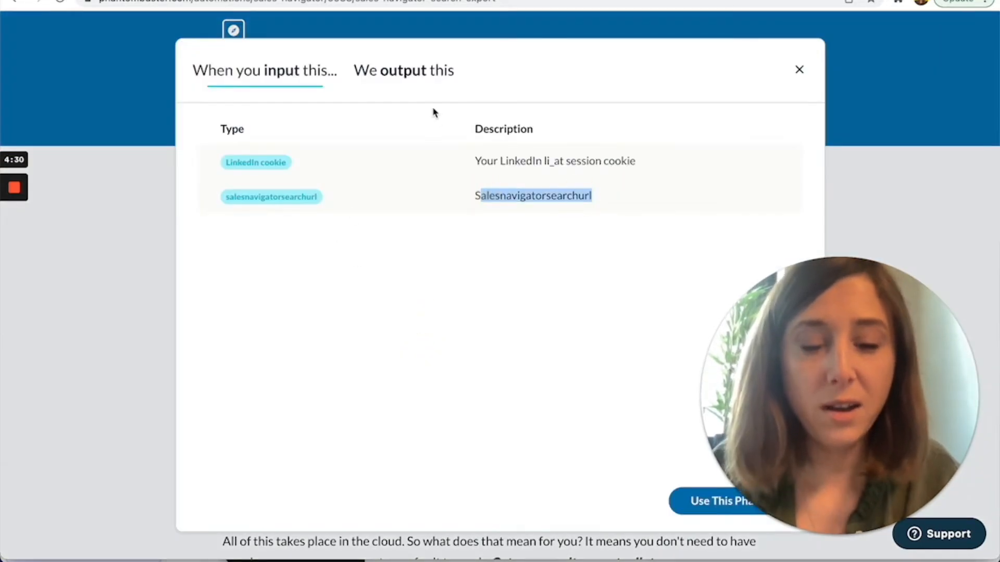
{"action": "left_click", "coordinate": [418, 74]}
{"action": "scroll", "coordinate": [459, 223], "scroll_direction": "down", "scroll_amount": 3}
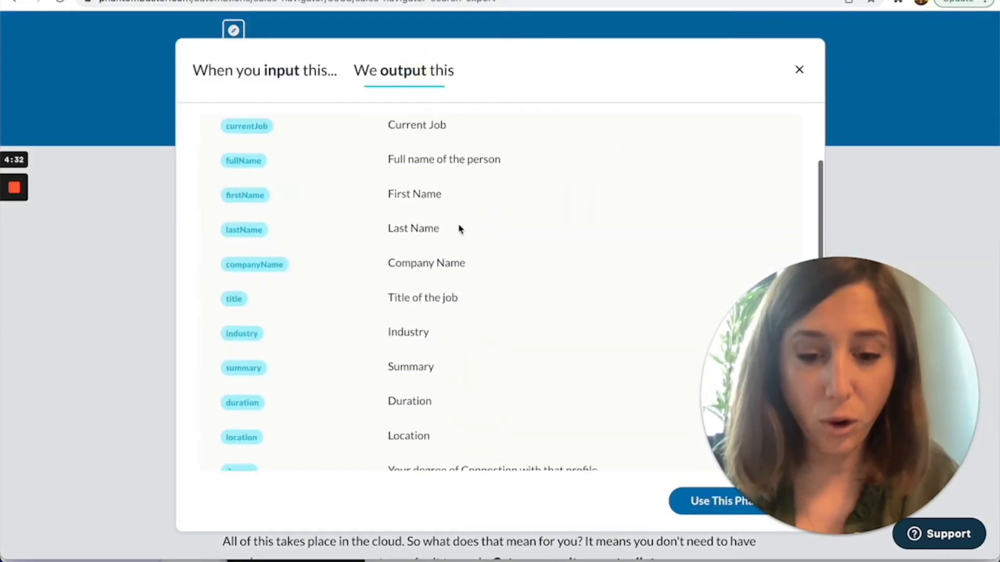
{"action": "scroll", "coordinate": [460, 211], "scroll_direction": "down", "scroll_amount": 2}
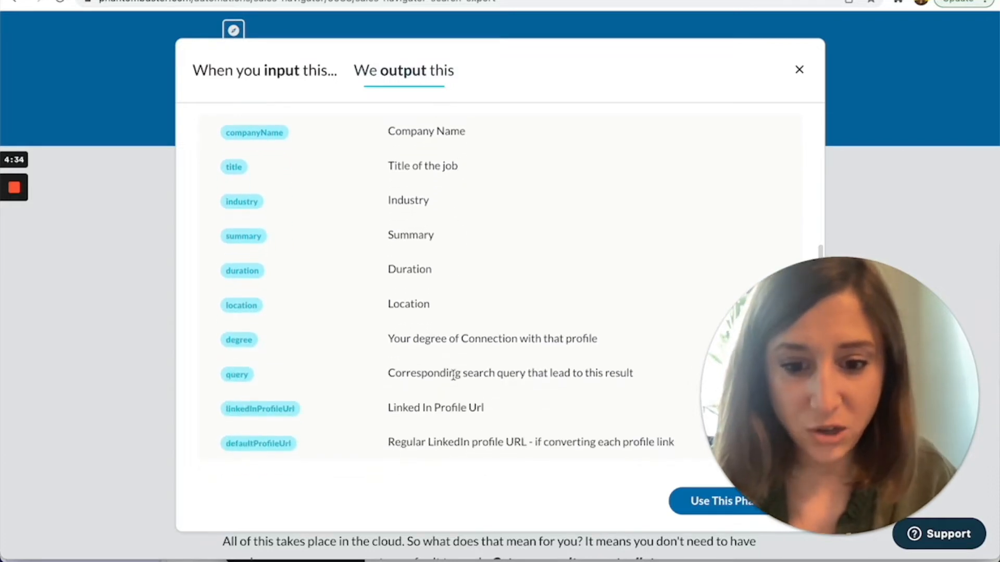
{"action": "left_click_drag", "start_coordinate": [502, 411], "coordinate": [382, 412]}
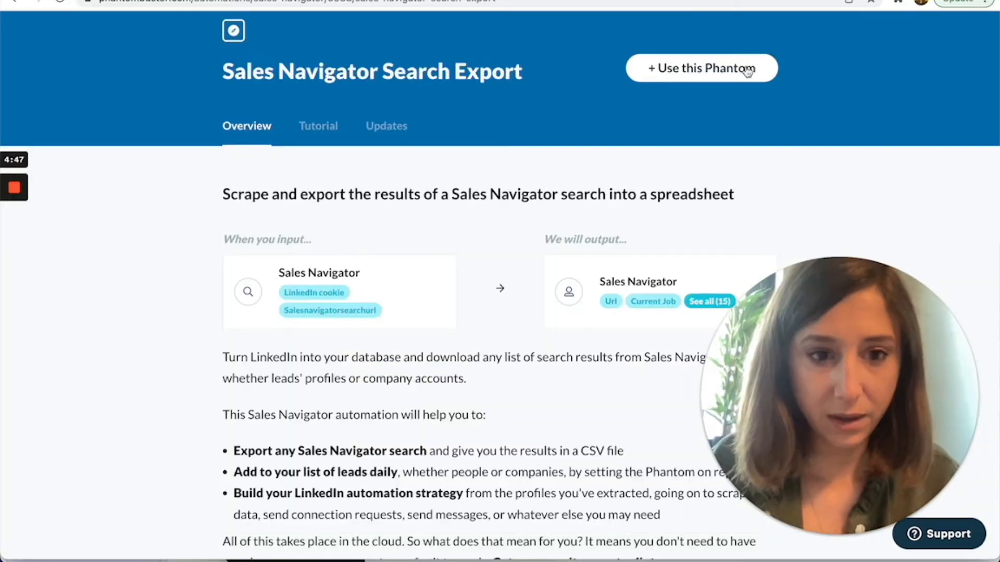
Step: Start setting up the Sales Navigator Search Export Phantom and save its LinkedIn connection
{"action": "left_click", "coordinate": [718, 70]}
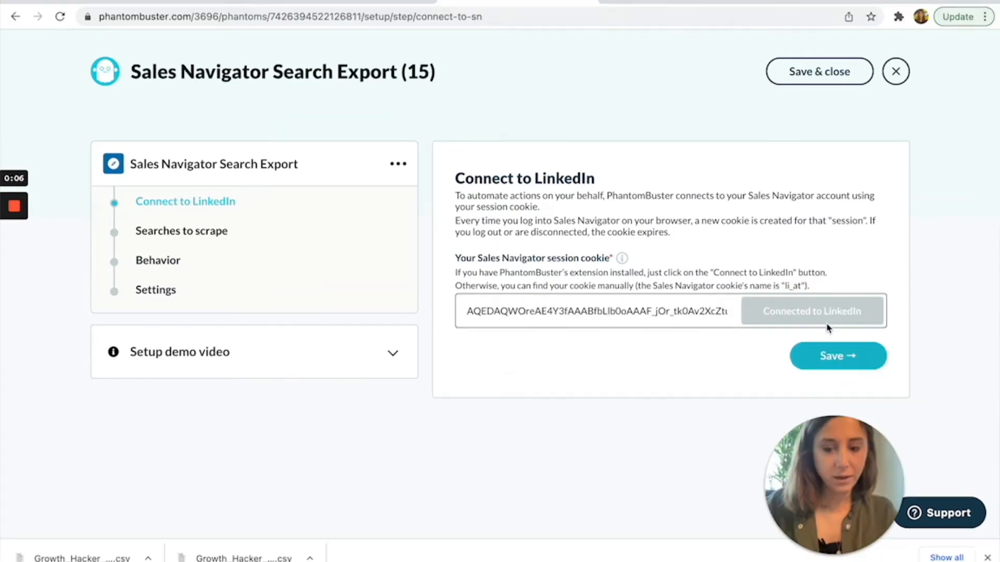
{"action": "left_click", "coordinate": [832, 359]}
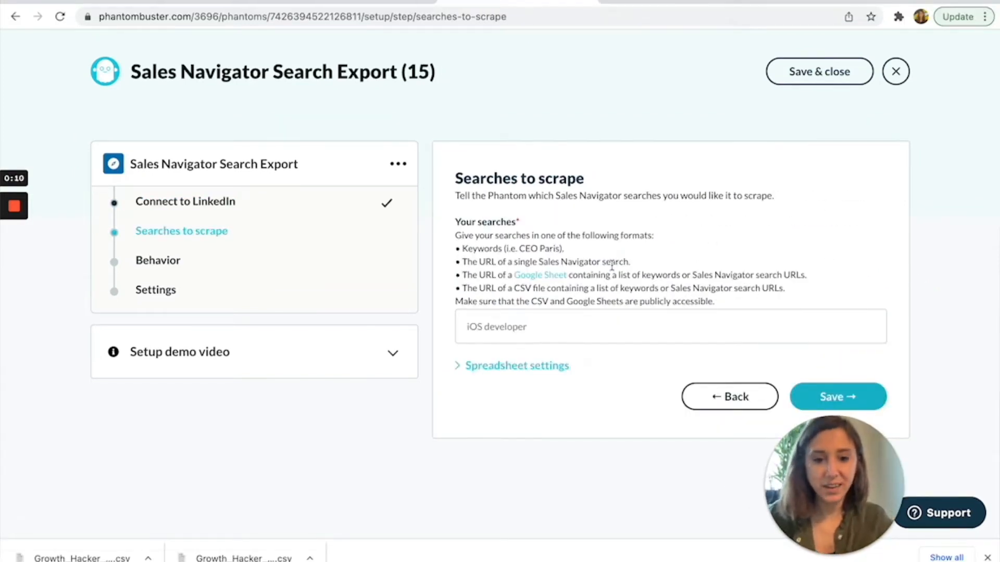
Step: Copy the full URL of the filtered Sales Navigator lead search and save it as the Phantom's search to scrape
{"action": "left_click_drag", "start_coordinate": [637, 263], "coordinate": [454, 264]}
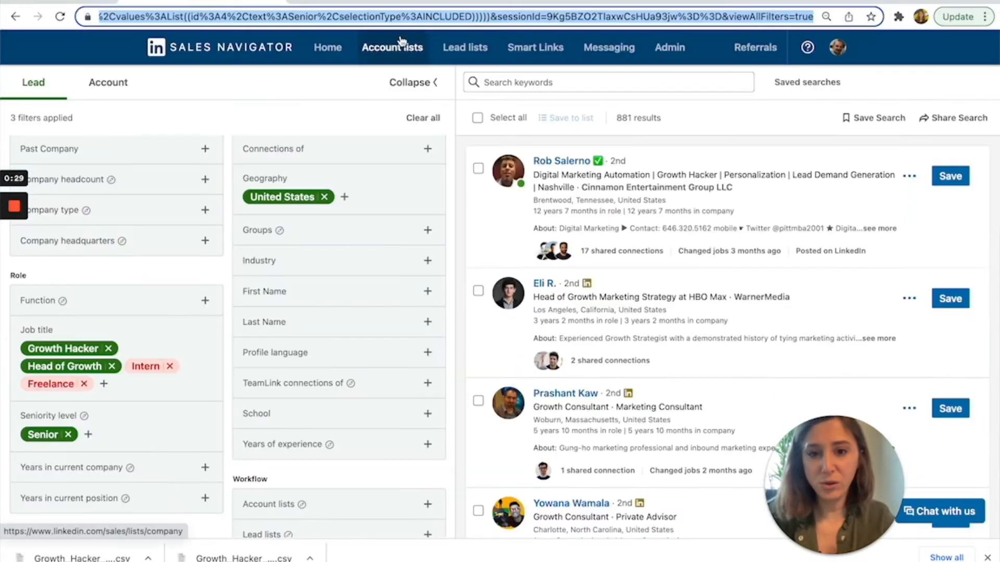
{"action": "left_click", "coordinate": [403, 17]}
{"action": "left_click", "coordinate": [266, 11]}
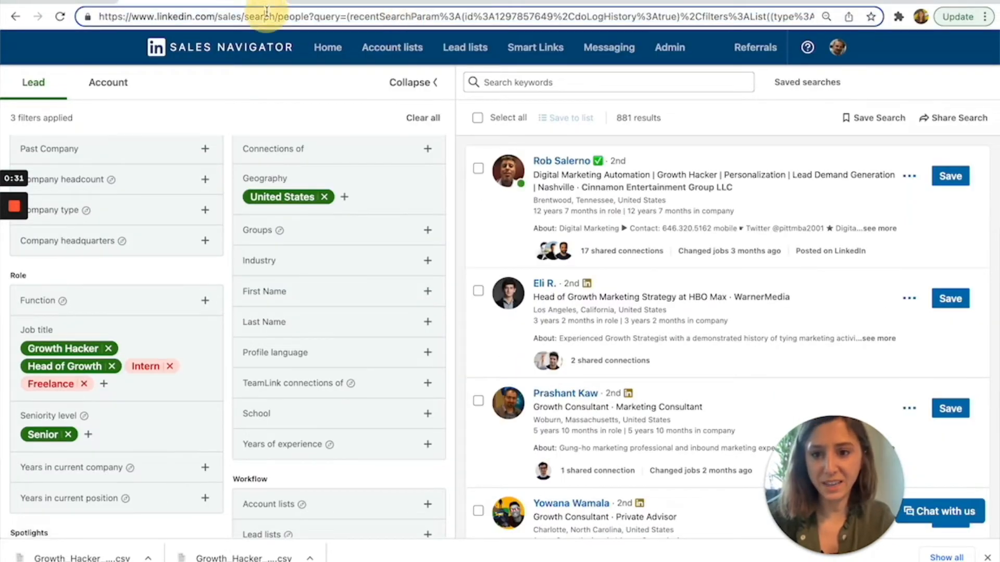
{"action": "key", "text": "super+a"}
{"action": "key", "text": "super+c"}
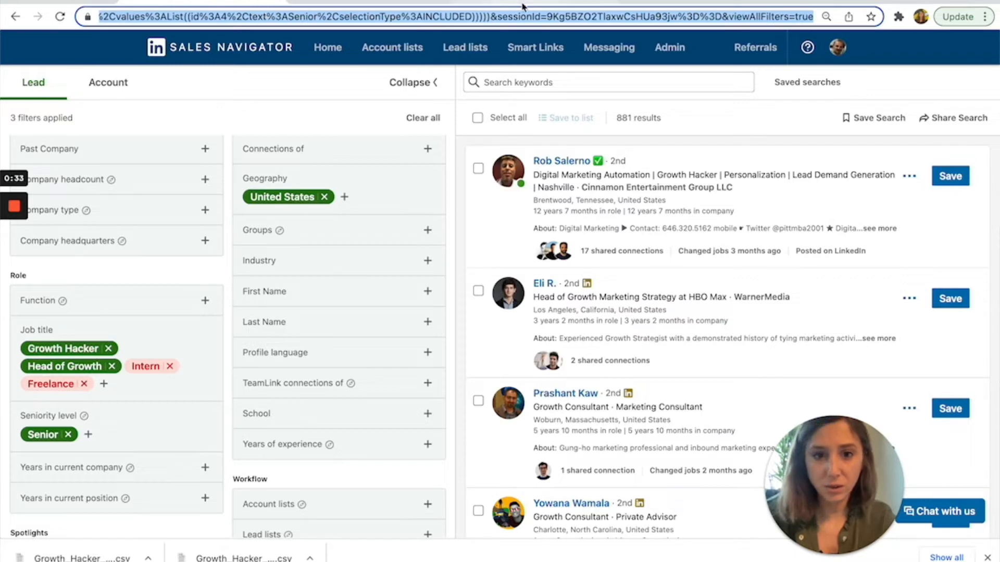
{"action": "left_click", "coordinate": [521, 3]}
{"action": "left_click", "coordinate": [560, 335]}
{"action": "key", "text": "super+v"}
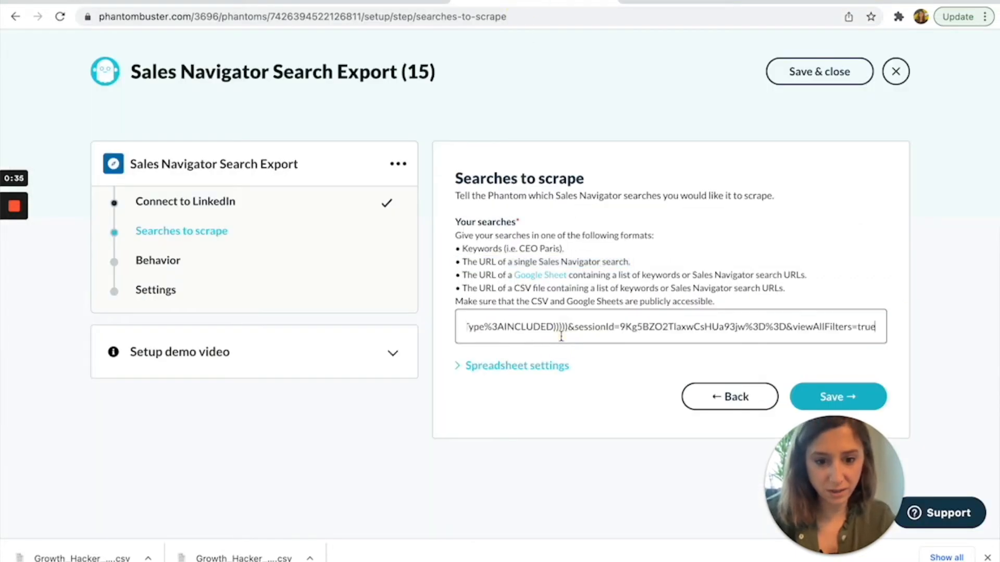
{"action": "left_click", "coordinate": [847, 399]}
Step: Name the Phantom's results file Growth_Hacker_US in the results file settings of the behavior step
{"action": "scroll", "coordinate": [875, 306], "scroll_direction": "down", "scroll_amount": 1}
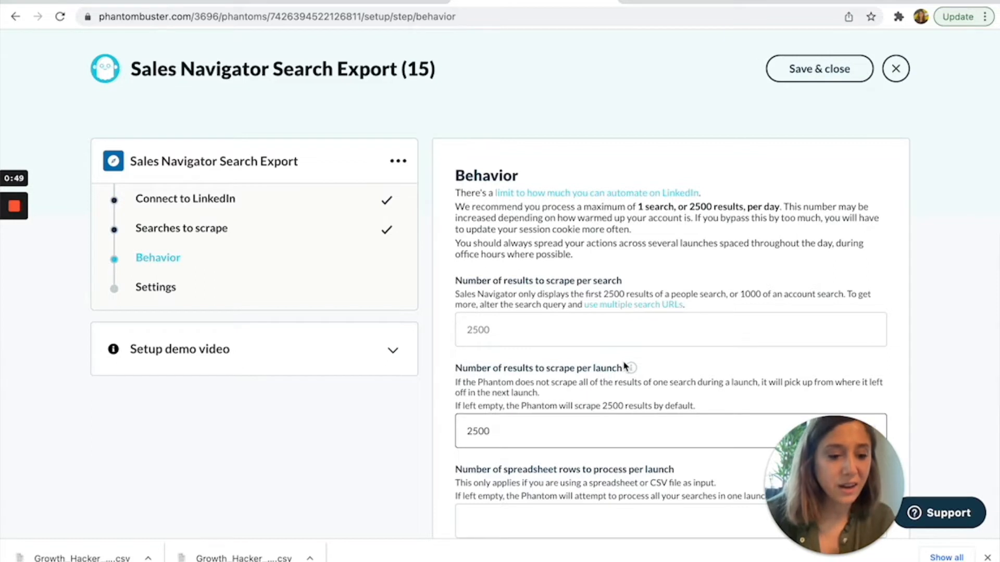
{"action": "scroll", "coordinate": [625, 366], "scroll_direction": "down", "scroll_amount": 1}
{"action": "scroll", "coordinate": [470, 441], "scroll_direction": "down", "scroll_amount": 1}
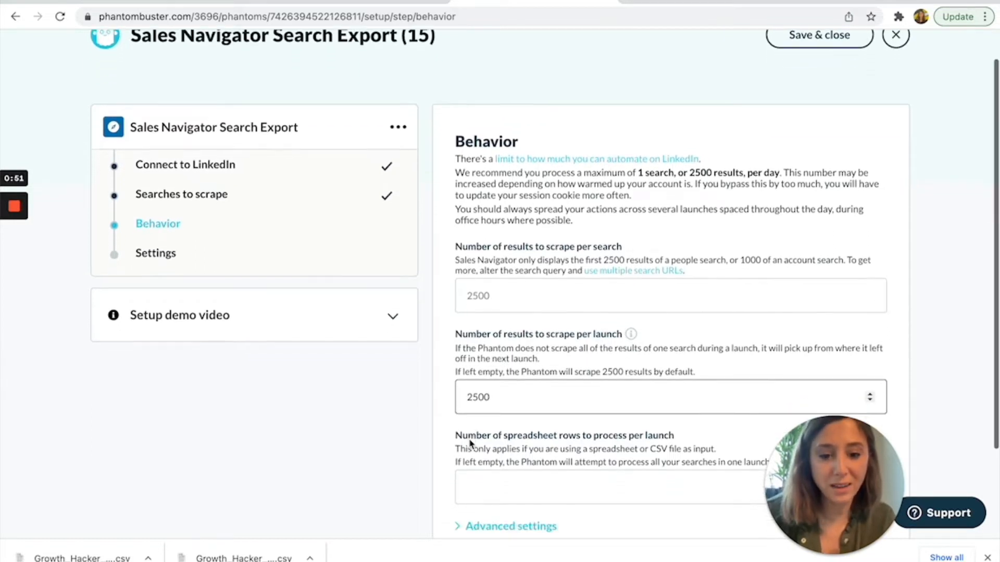
{"action": "scroll", "coordinate": [474, 408], "scroll_direction": "down", "scroll_amount": 2}
{"action": "scroll", "coordinate": [474, 409], "scroll_direction": "down", "scroll_amount": 4}
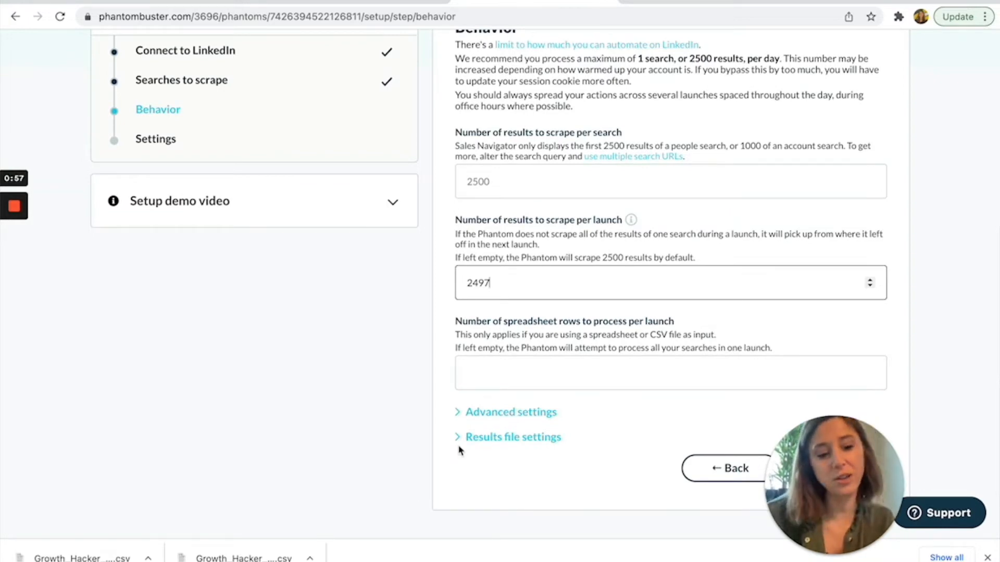
{"action": "left_click", "coordinate": [460, 442]}
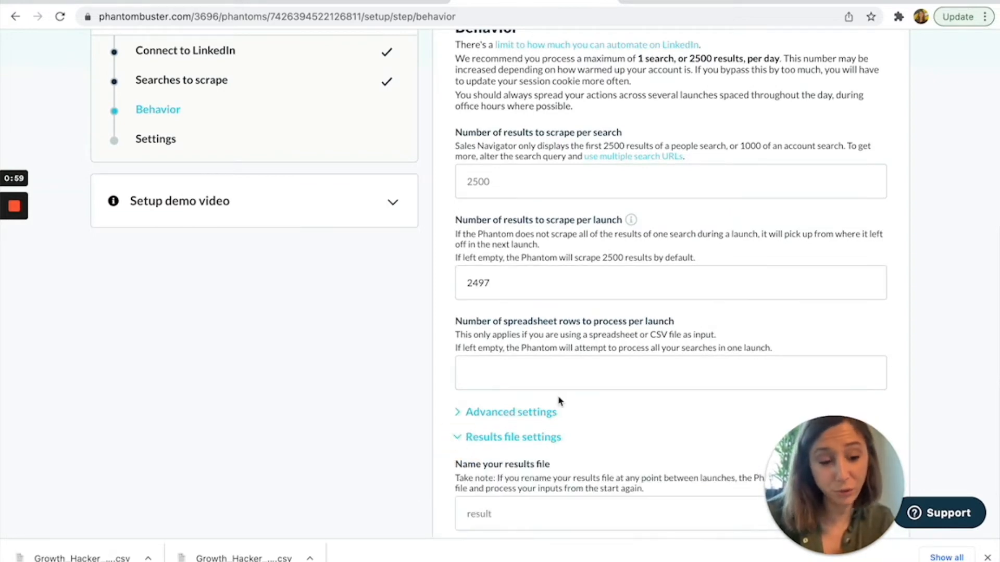
{"action": "scroll", "coordinate": [558, 401], "scroll_direction": "down", "scroll_amount": 4}
{"action": "left_click", "coordinate": [512, 411]}
{"action": "type", "text": "Growth_Hacker_US"}
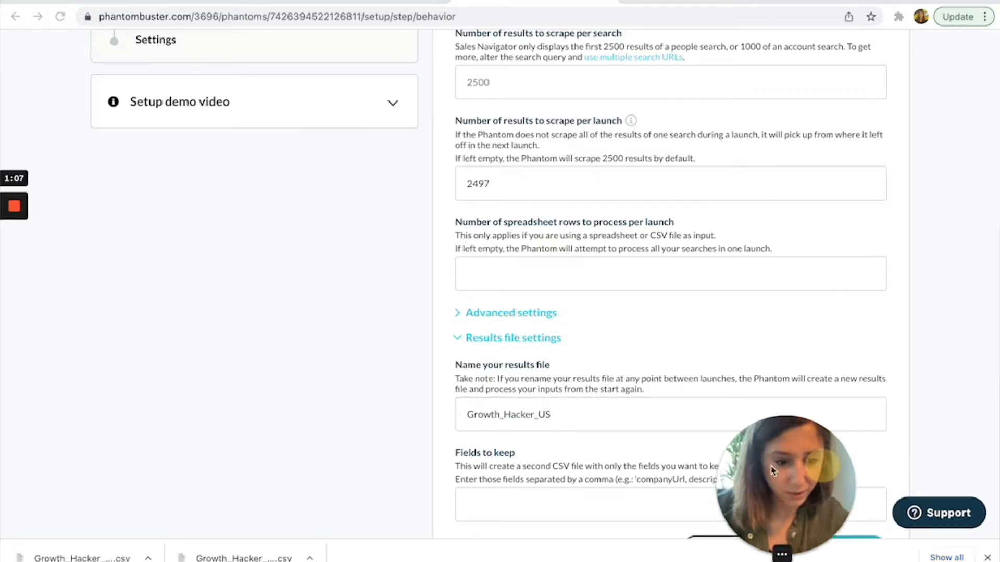
Step: Save the Phantom's behavior settings and launch the Phantom
{"action": "scroll", "coordinate": [766, 442], "scroll_direction": "down", "scroll_amount": 3}
{"action": "left_click", "coordinate": [819, 482]}
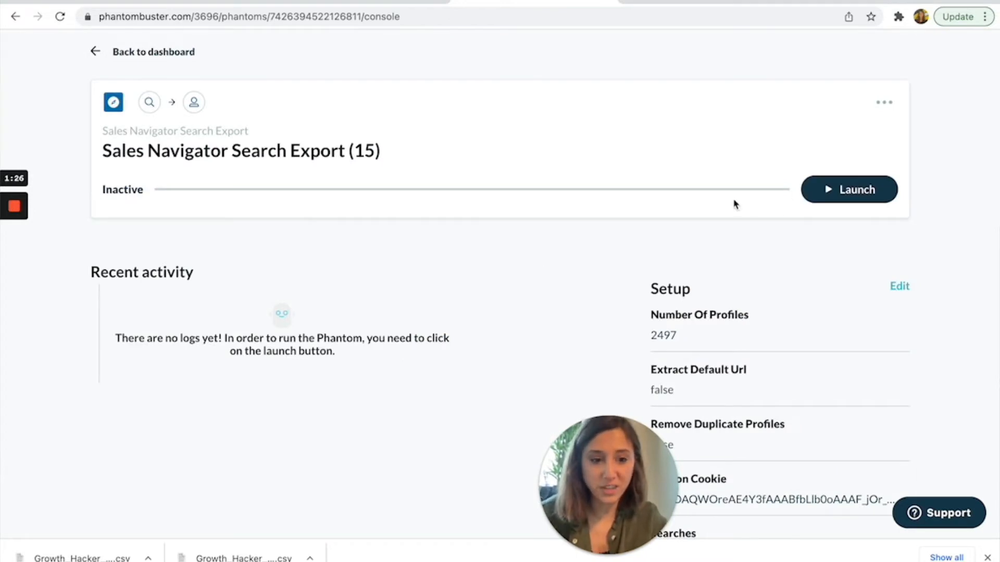
{"action": "left_click", "coordinate": [846, 191]}
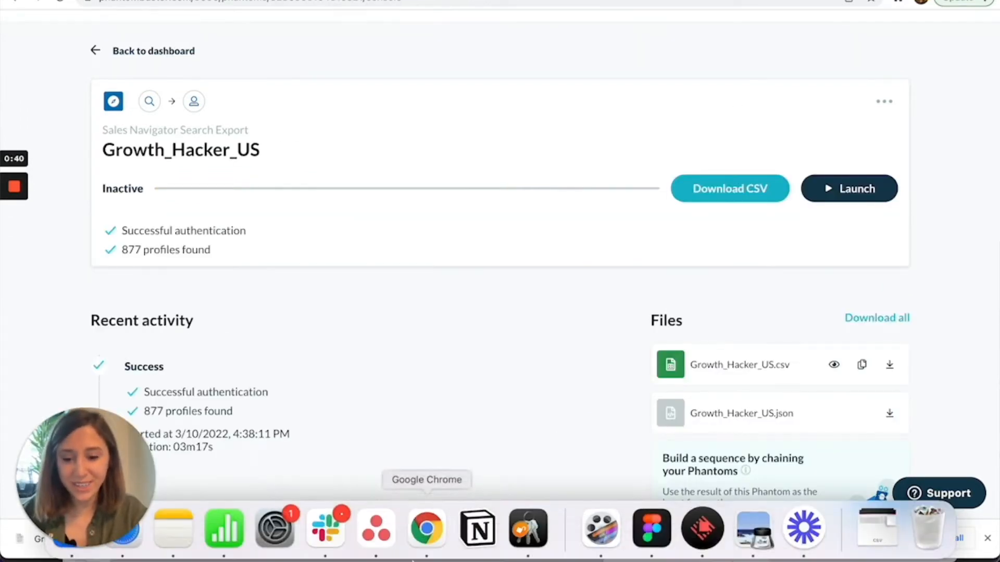
Step: Switch to the exported leads spreadsheet in Numbers and inspect its full name and profile URL columns
{"action": "left_click", "coordinate": [224, 530]}
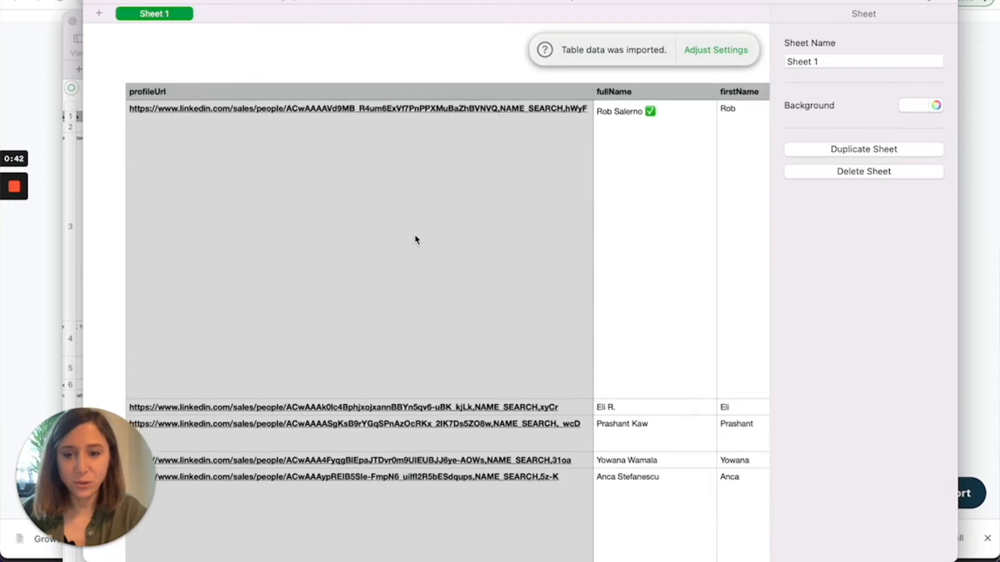
{"action": "left_click", "coordinate": [559, 106]}
{"action": "left_click", "coordinate": [520, 41]}
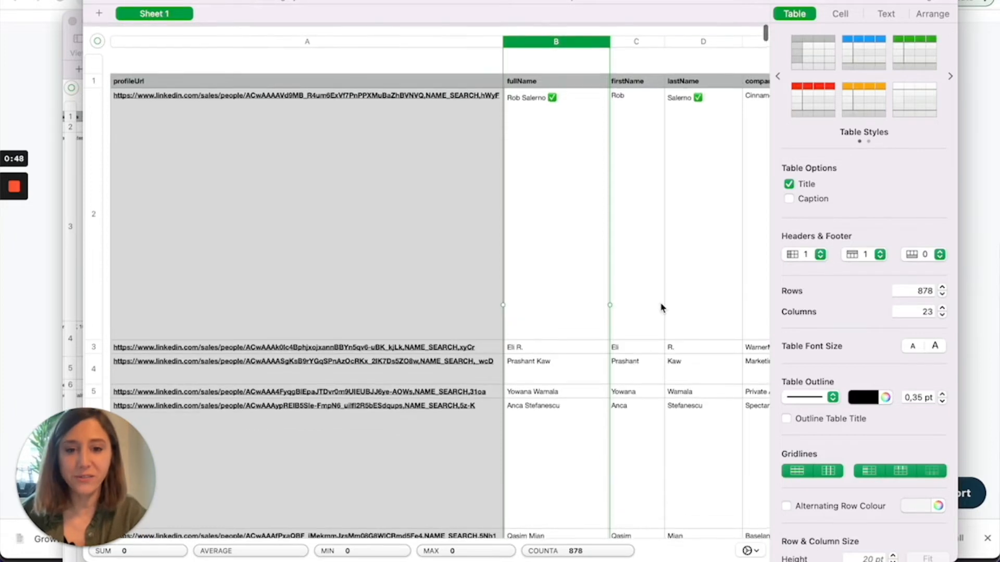
{"action": "left_click", "coordinate": [743, 230]}
{"action": "left_click", "coordinate": [307, 39]}
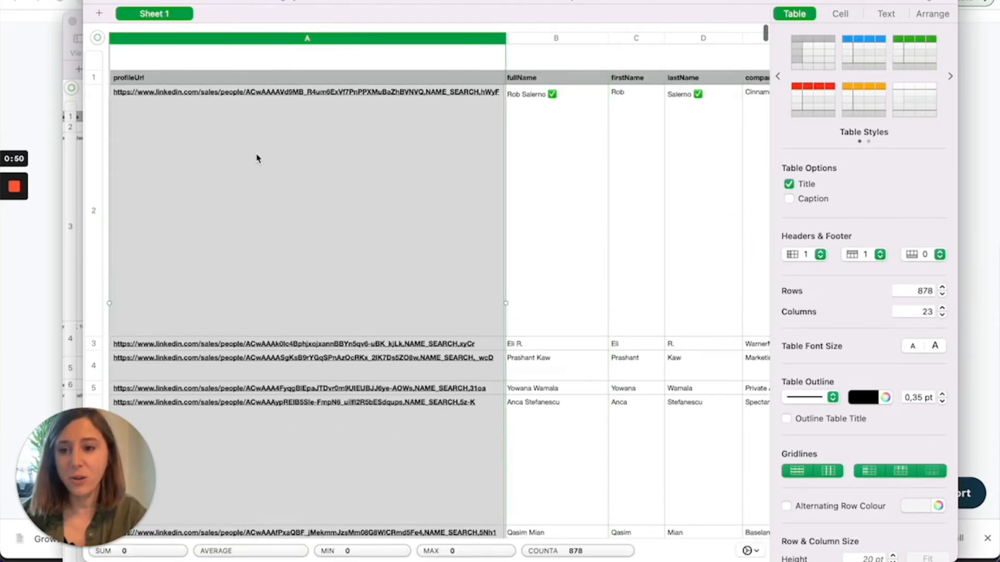
{"action": "scroll", "coordinate": [258, 158], "scroll_direction": "down", "scroll_amount": 2}
{"action": "scroll", "coordinate": [257, 159], "scroll_direction": "up", "scroll_amount": 3}
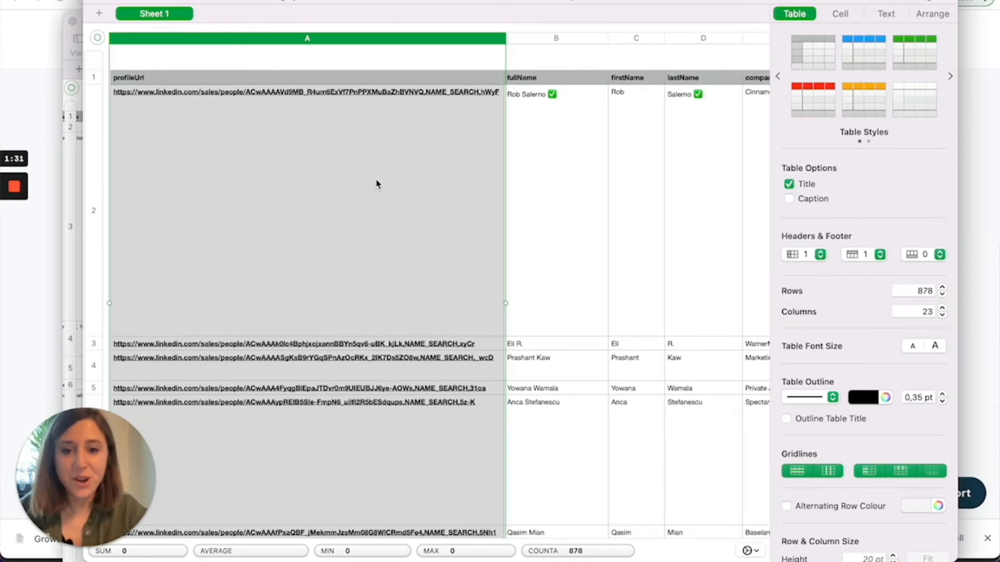
Step: Switch from the spreadsheet to the PhantomBuster store and open the Sales Navigator Profile Scraper page
{"action": "left_click", "coordinate": [13, 49]}
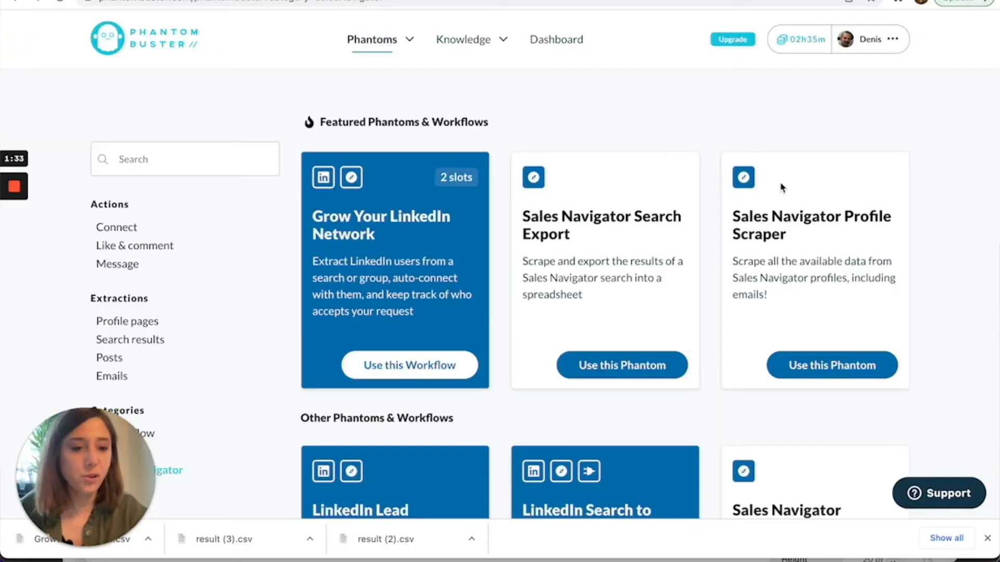
{"action": "left_click", "coordinate": [804, 216]}
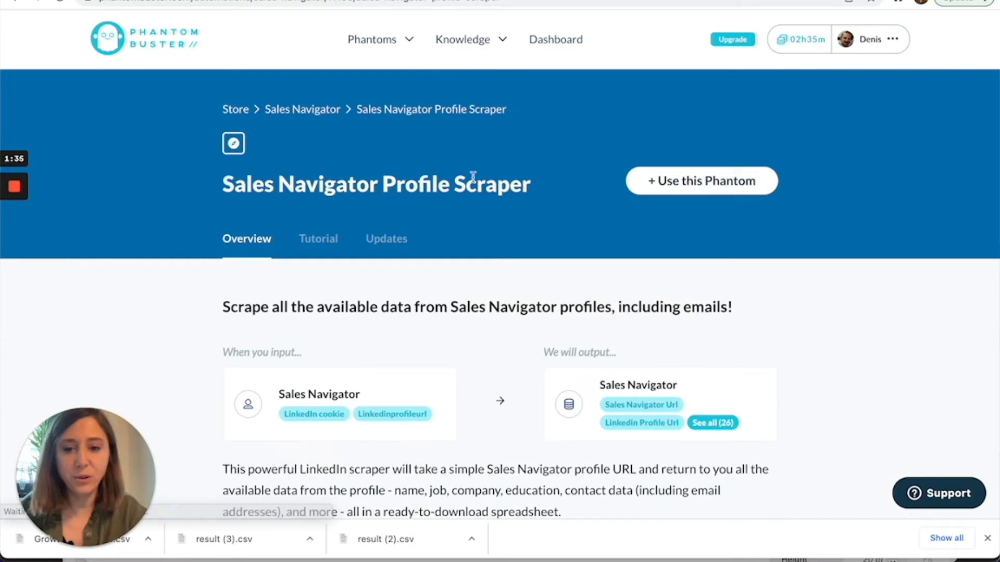
Step: Review which inputs the Sales Navigator Profile Scraper requires and the full list of data fields it outputs
{"action": "scroll", "coordinate": [462, 179], "scroll_direction": "down", "scroll_amount": 1}
{"action": "scroll", "coordinate": [363, 356], "scroll_direction": "down", "scroll_amount": 1}
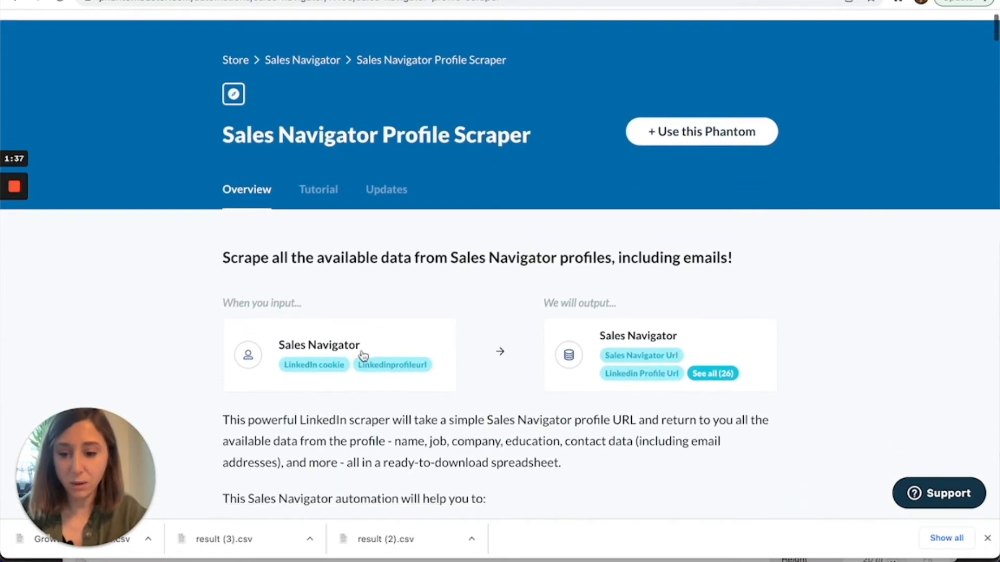
{"action": "left_click", "coordinate": [363, 356]}
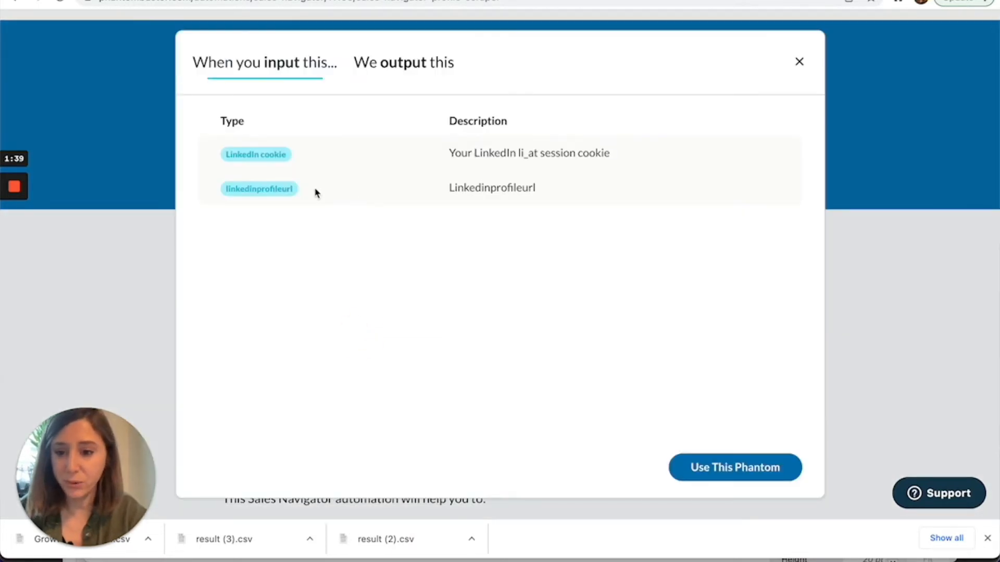
{"action": "left_click_drag", "start_coordinate": [573, 190], "coordinate": [440, 195]}
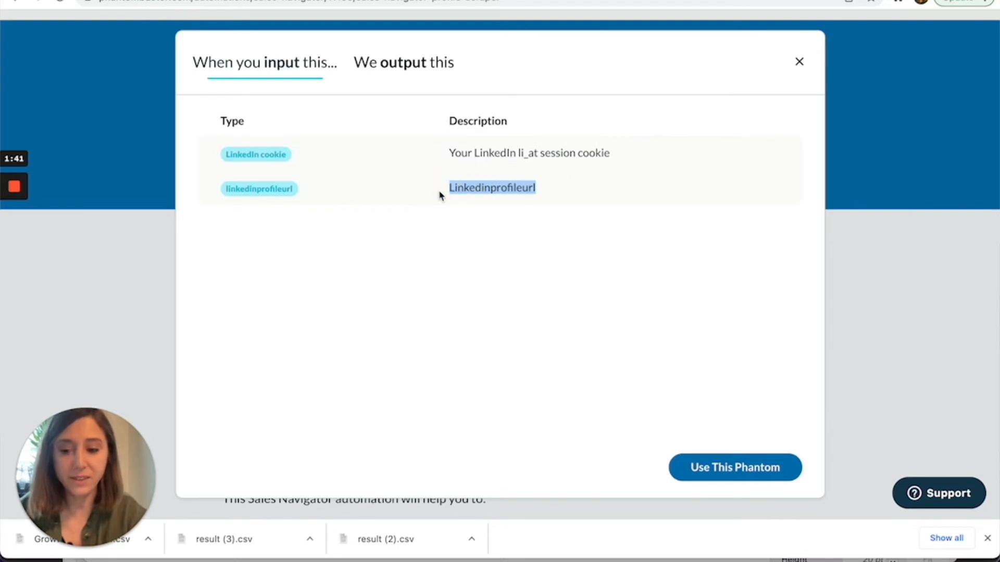
{"action": "left_click", "coordinate": [133, 174]}
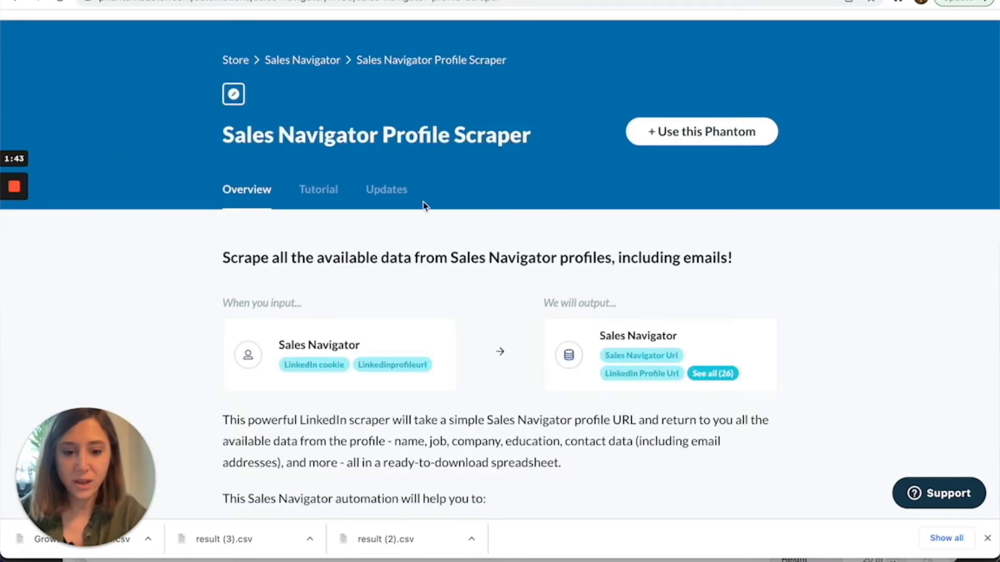
{"action": "left_click", "coordinate": [678, 341]}
{"action": "scroll", "coordinate": [529, 301], "scroll_direction": "down", "scroll_amount": 3}
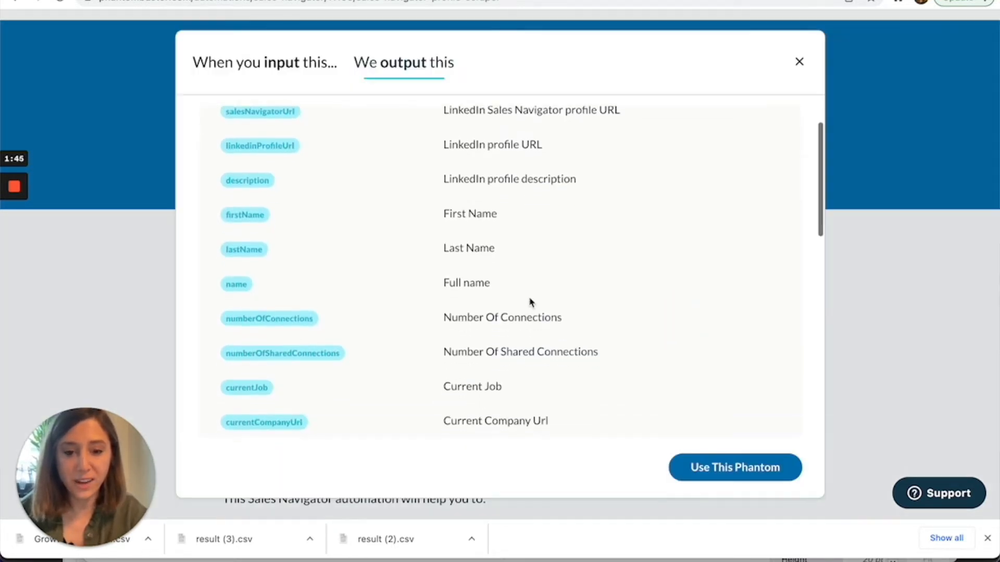
{"action": "scroll", "coordinate": [530, 301], "scroll_direction": "down", "scroll_amount": 8}
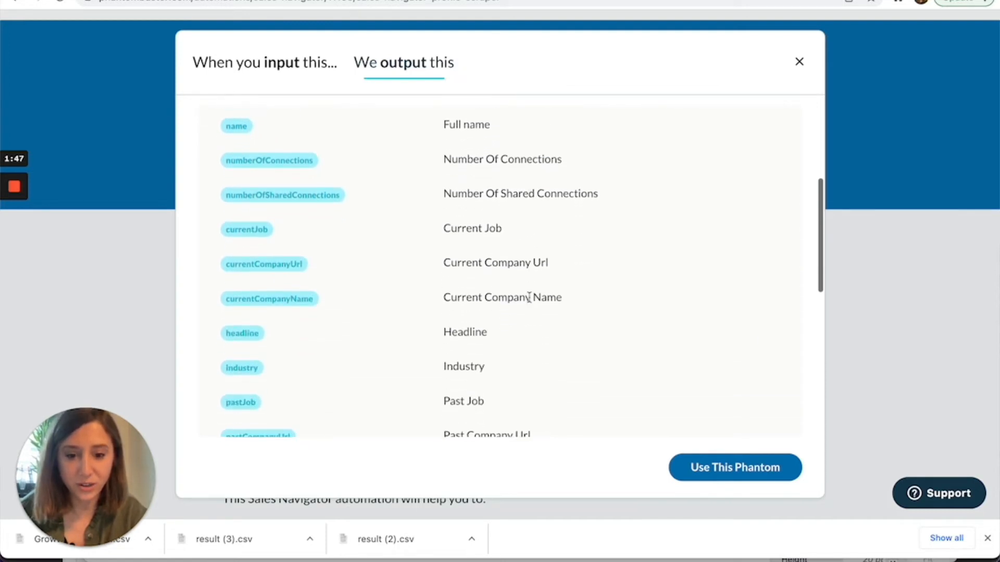
{"action": "scroll", "coordinate": [531, 302], "scroll_direction": "down", "scroll_amount": 3}
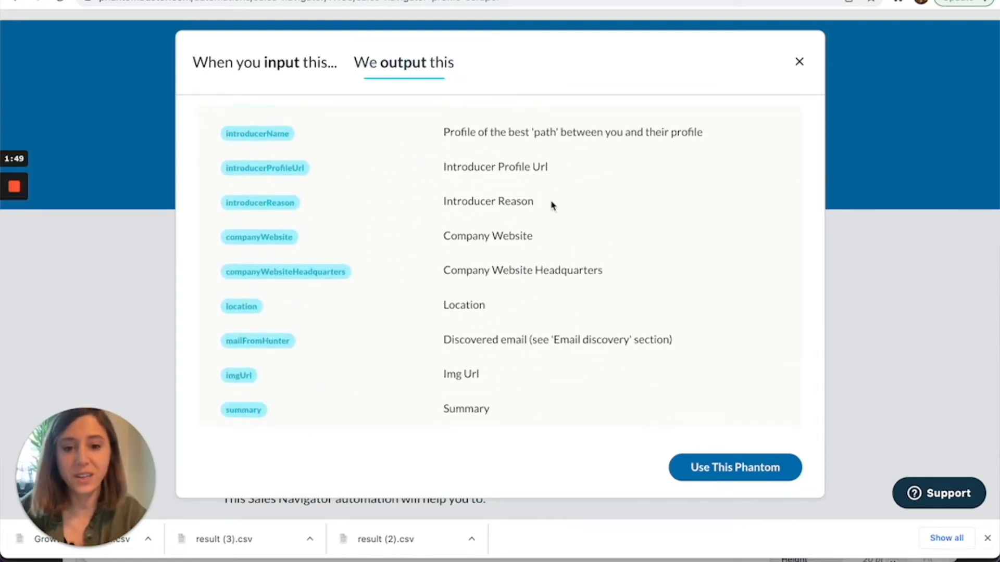
{"action": "scroll", "coordinate": [566, 150], "scroll_direction": "up", "scroll_amount": 15}
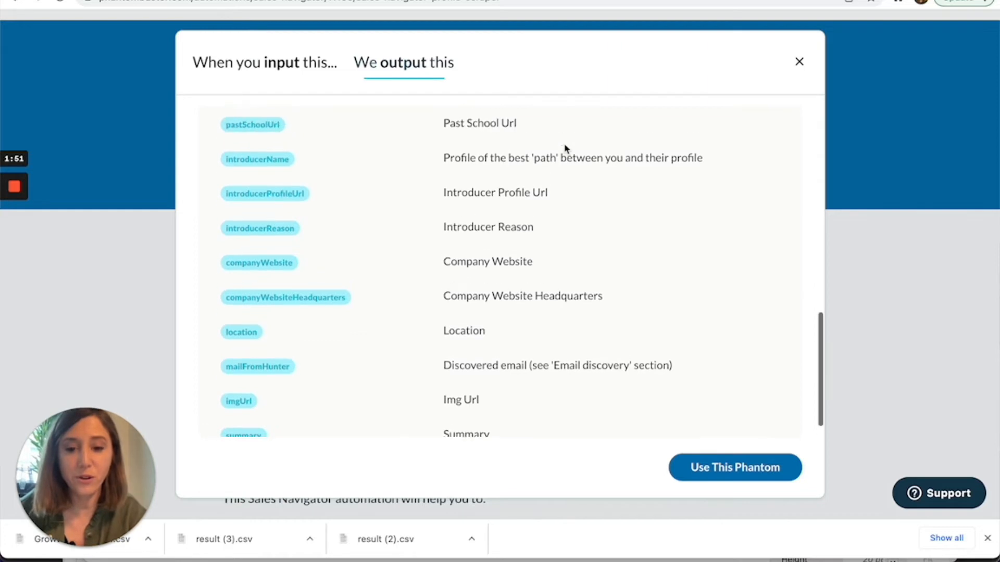
{"action": "left_click", "coordinate": [802, 62]}
Step: Start setting up the Sales Navigator Profile Scraper, connect it to LinkedIn to fill in the session cookie, and save
{"action": "left_click", "coordinate": [673, 144]}
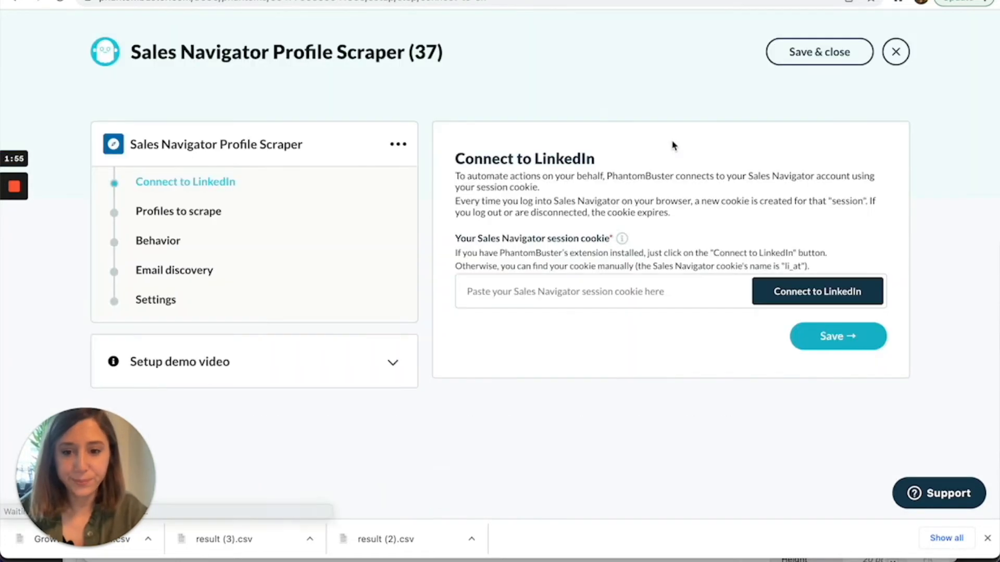
{"action": "left_click", "coordinate": [847, 286]}
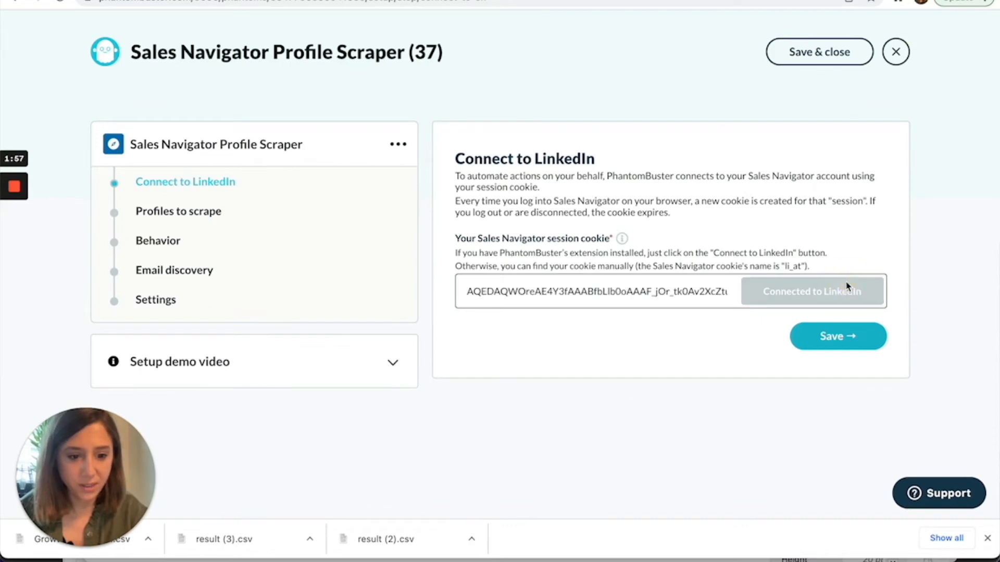
{"action": "left_click", "coordinate": [851, 338]}
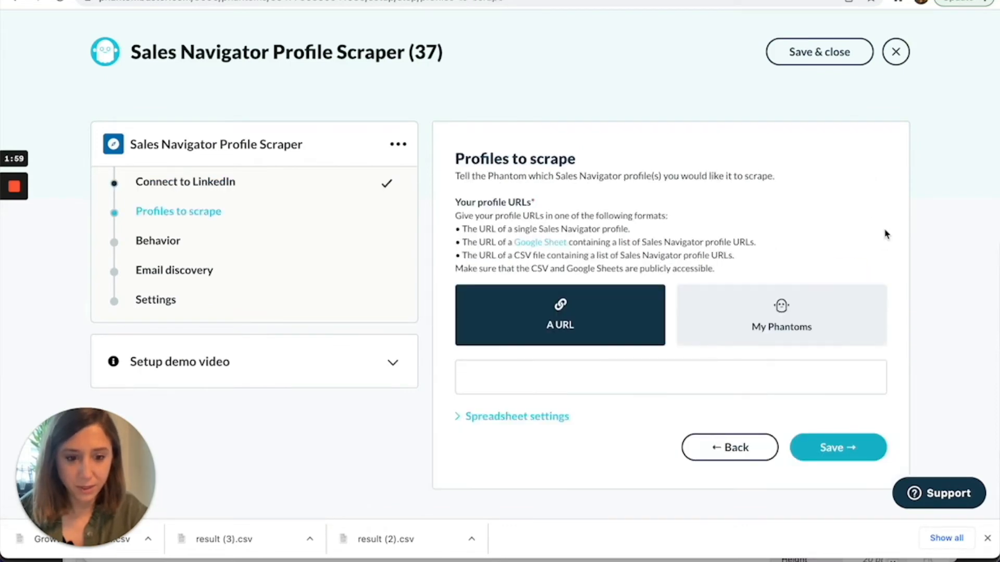
Step: Choose the Growth_Hacker_US search export's Growth_Hacker_US.csv file as the profiles to scrape and save
{"action": "left_click", "coordinate": [752, 323]}
{"action": "left_click", "coordinate": [586, 378]}
{"action": "scroll", "coordinate": [521, 494], "scroll_direction": "down", "scroll_amount": 10}
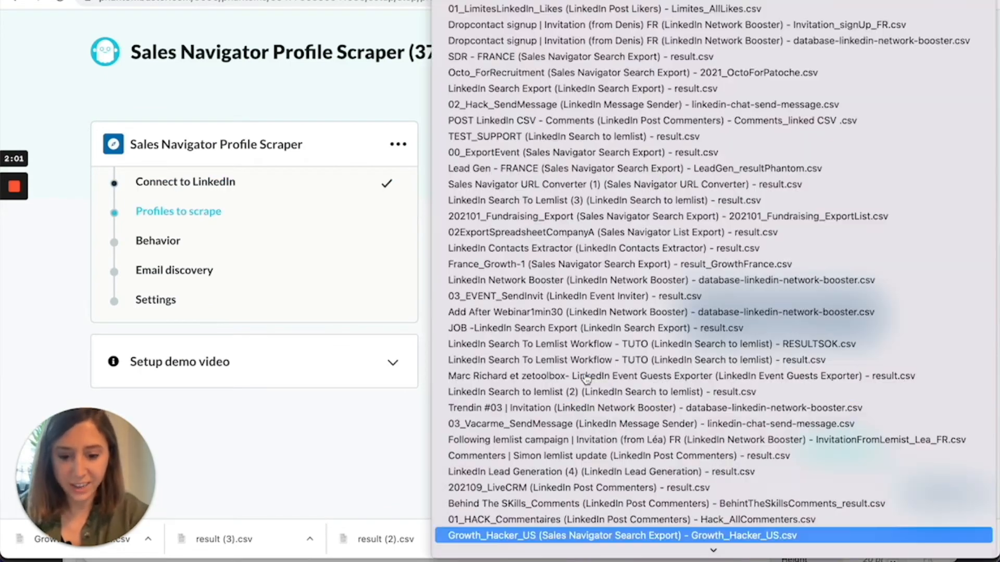
{"action": "left_click", "coordinate": [517, 494]}
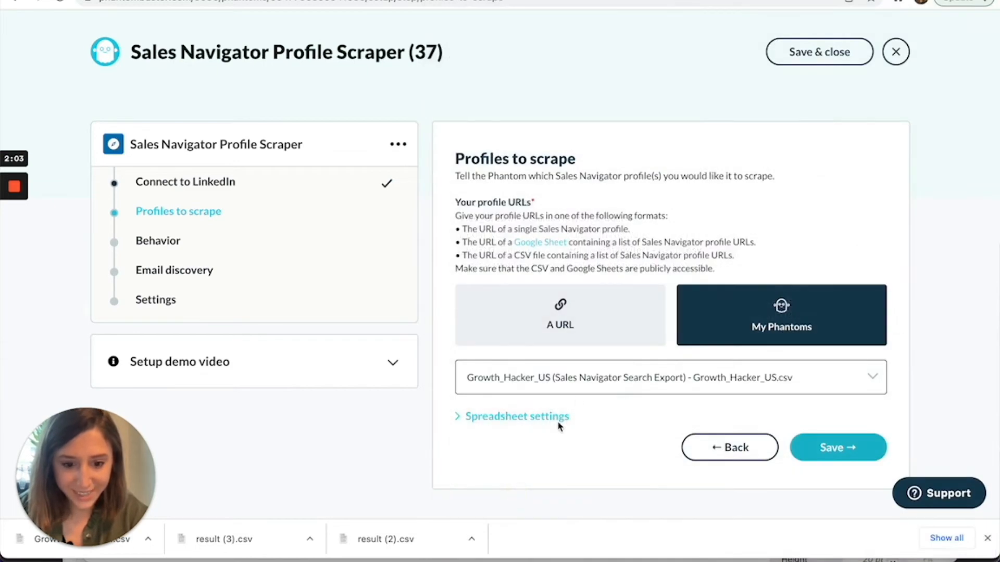
{"action": "left_click", "coordinate": [831, 448]}
Step: Set the number of profiles to scrape per launch to 20 and check the recommended daily limit
{"action": "left_click", "coordinate": [473, 302]}
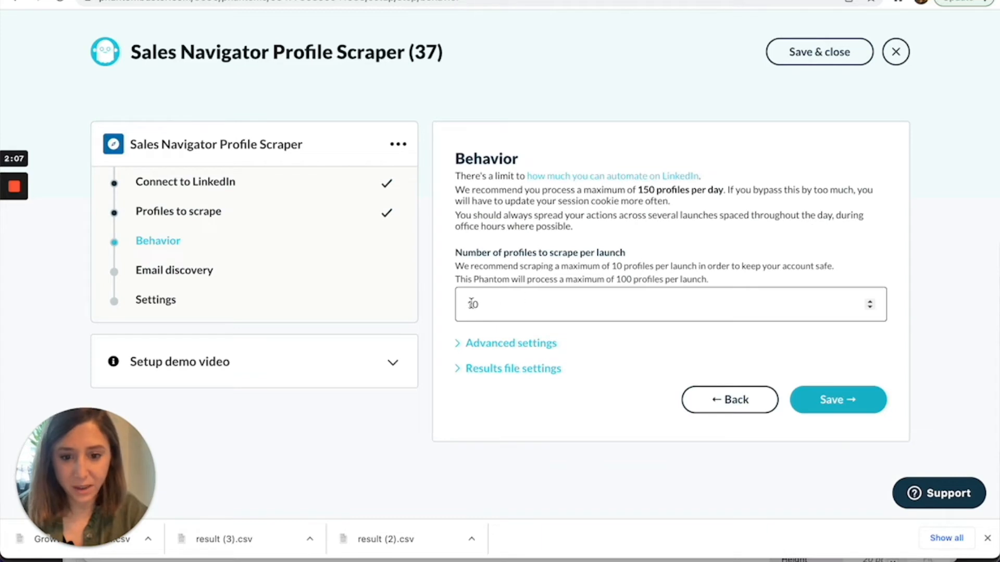
{"action": "double_click", "coordinate": [474, 302]}
{"action": "type", "text": "20"}
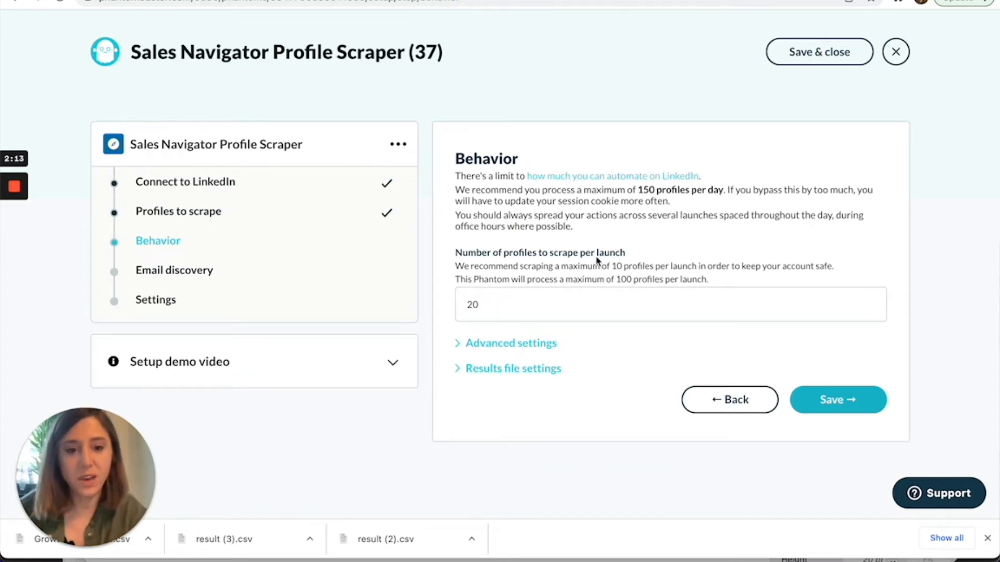
{"action": "left_click_drag", "start_coordinate": [634, 191], "coordinate": [726, 192]}
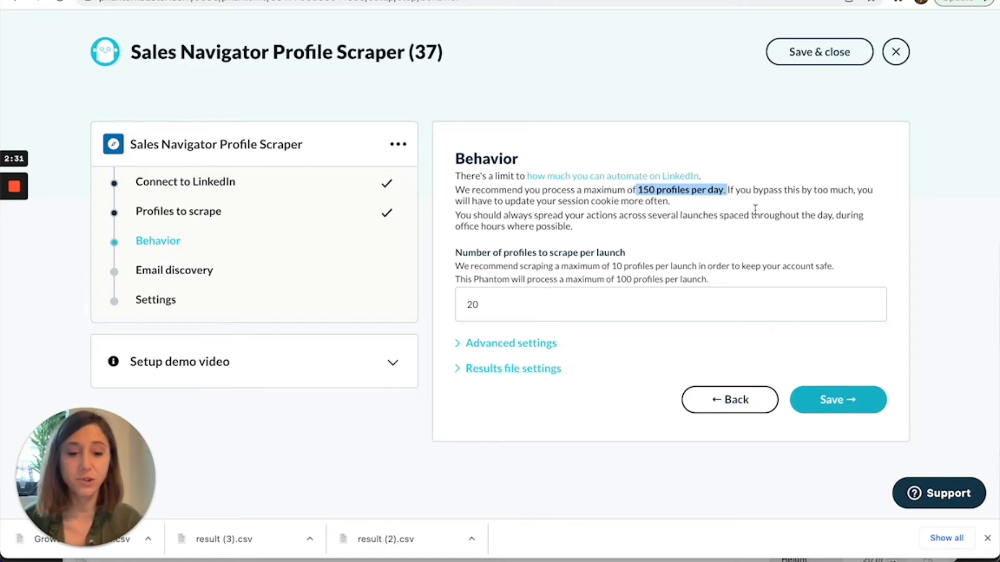
Step: Enable extraction of the profile's company website in the advanced behavior settings and save the step
{"action": "left_click", "coordinate": [458, 345]}
{"action": "scroll", "coordinate": [493, 284], "scroll_direction": "down", "scroll_amount": 3}
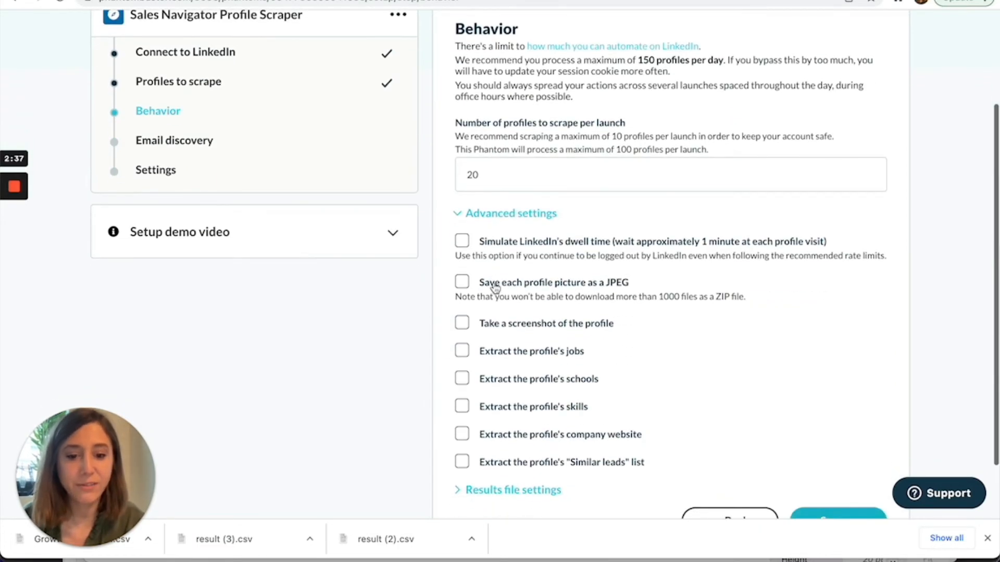
{"action": "left_click", "coordinate": [462, 434]}
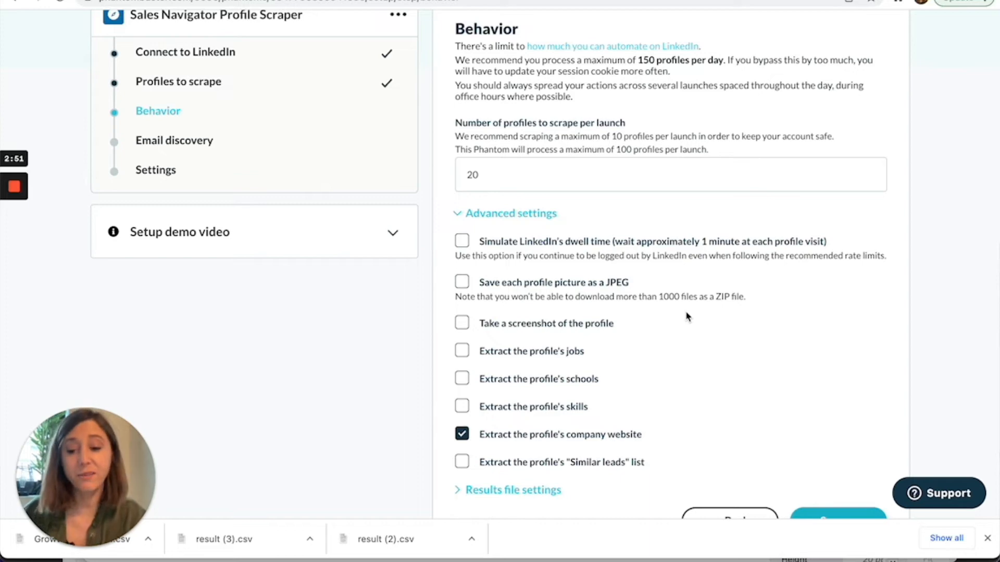
{"action": "scroll", "coordinate": [686, 317], "scroll_direction": "down", "scroll_amount": 1}
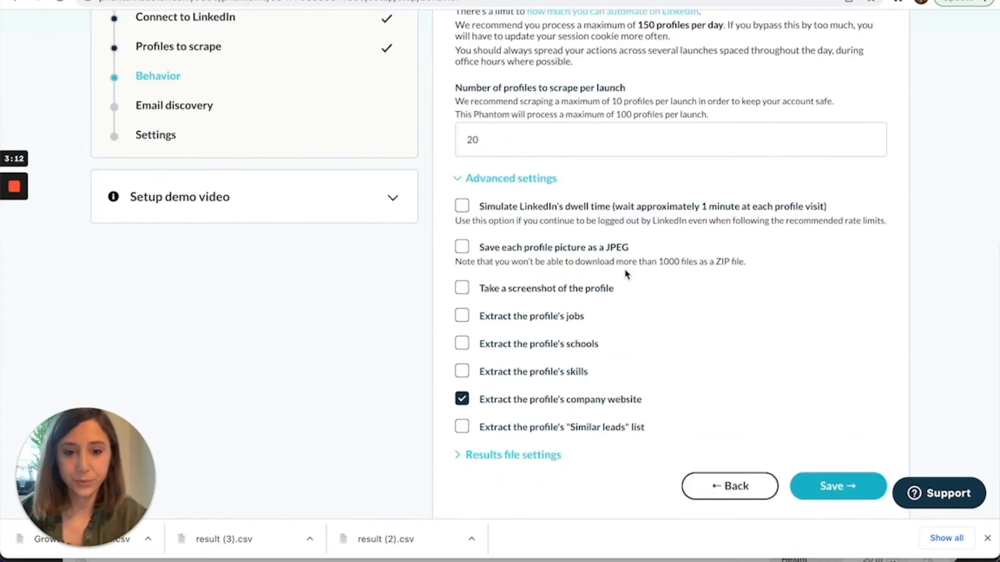
{"action": "left_click", "coordinate": [833, 489]}
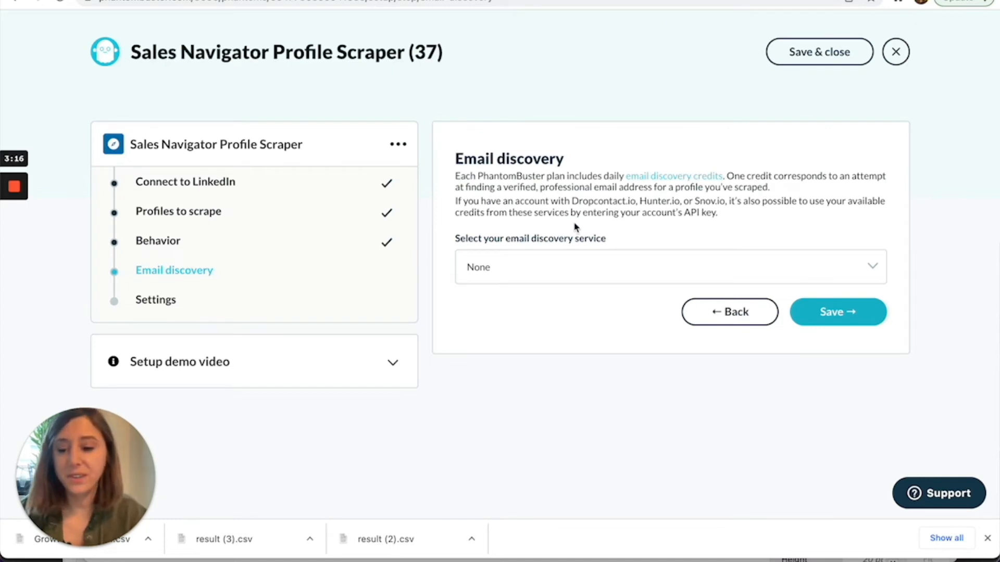
Step: Select Dropcontact.io as the email discovery service, paste the API key copied from the Dropcontact account, and save
{"action": "left_click", "coordinate": [542, 263]}
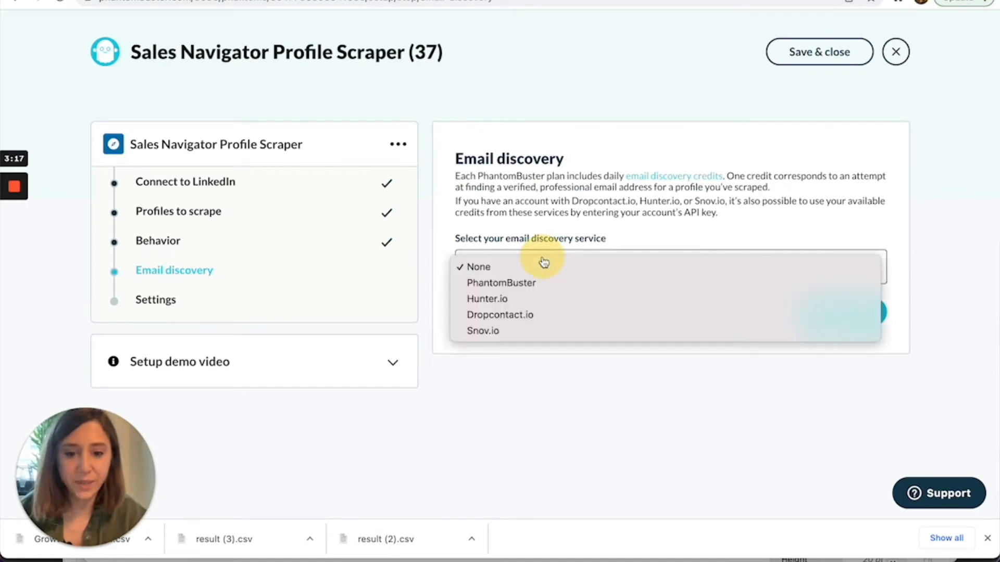
{"action": "left_click", "coordinate": [520, 315]}
{"action": "left_click", "coordinate": [508, 335]}
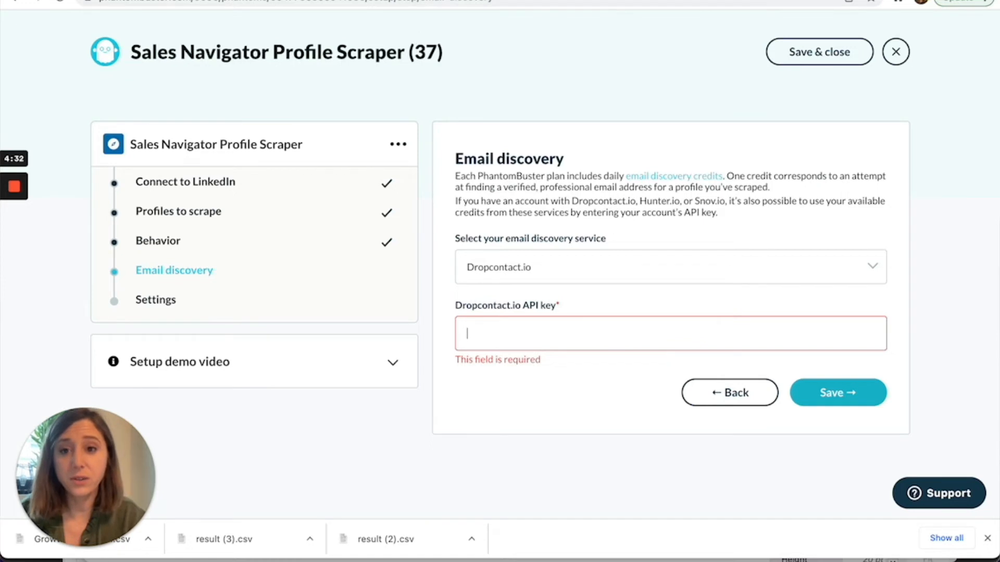
{"action": "key", "text": "ctrl+Tab"}
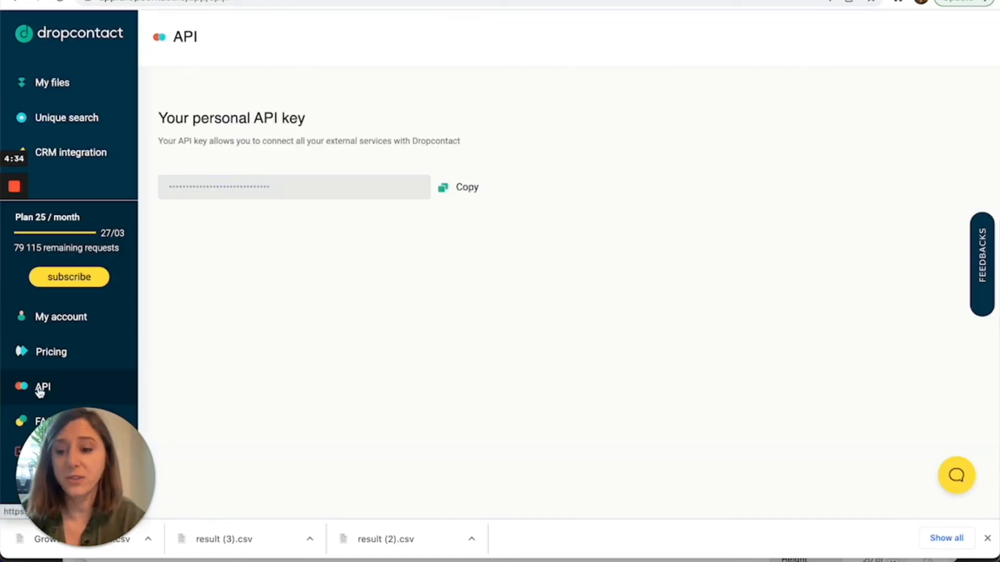
{"action": "left_click", "coordinate": [468, 187]}
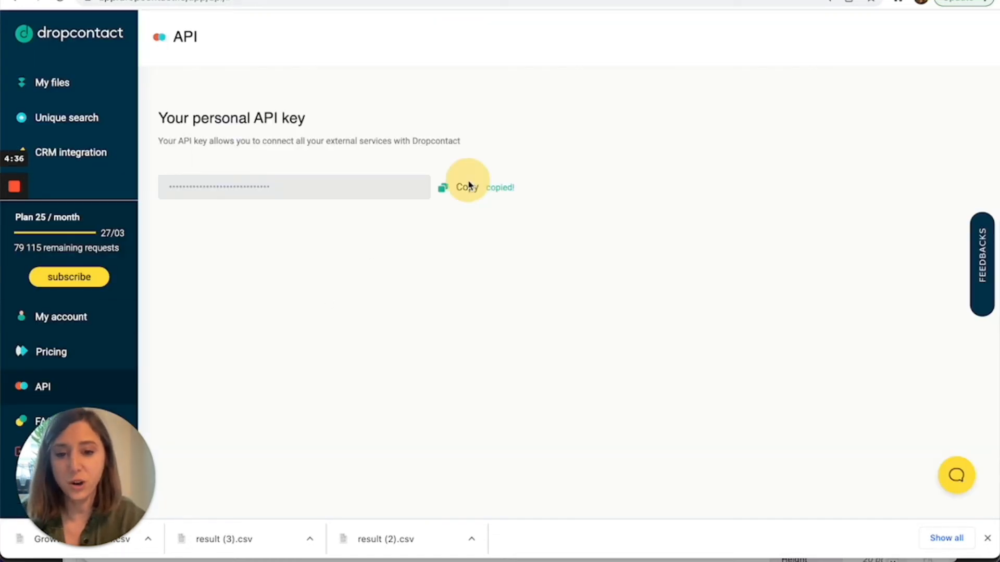
{"action": "key", "text": "ctrl+shift+Tab"}
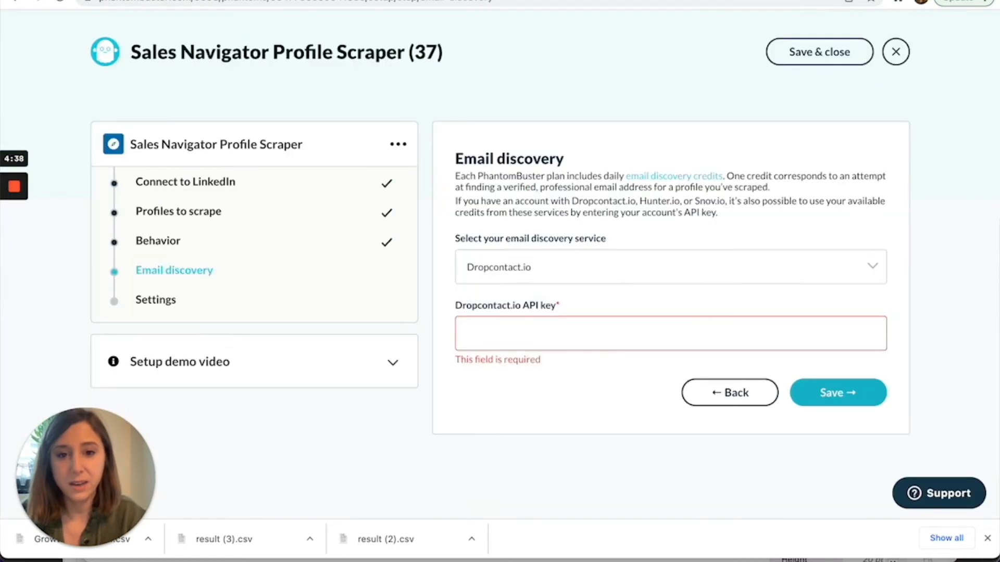
{"action": "key", "text": "ctrl+v"}
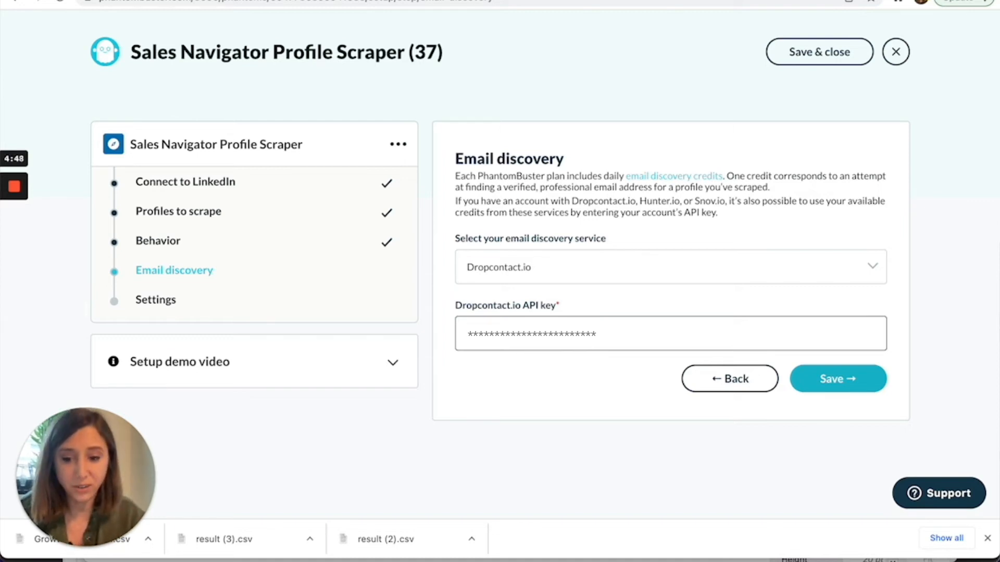
{"action": "left_click", "coordinate": [799, 376]}
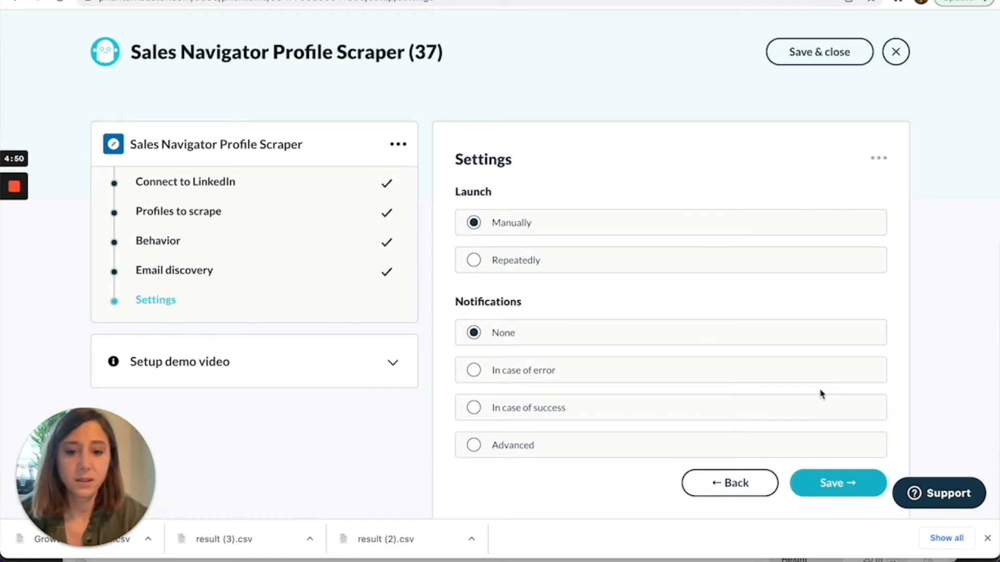
Step: Save the settings with manual launch and no notifications, and launch the Profile Scraper
{"action": "left_click", "coordinate": [834, 484]}
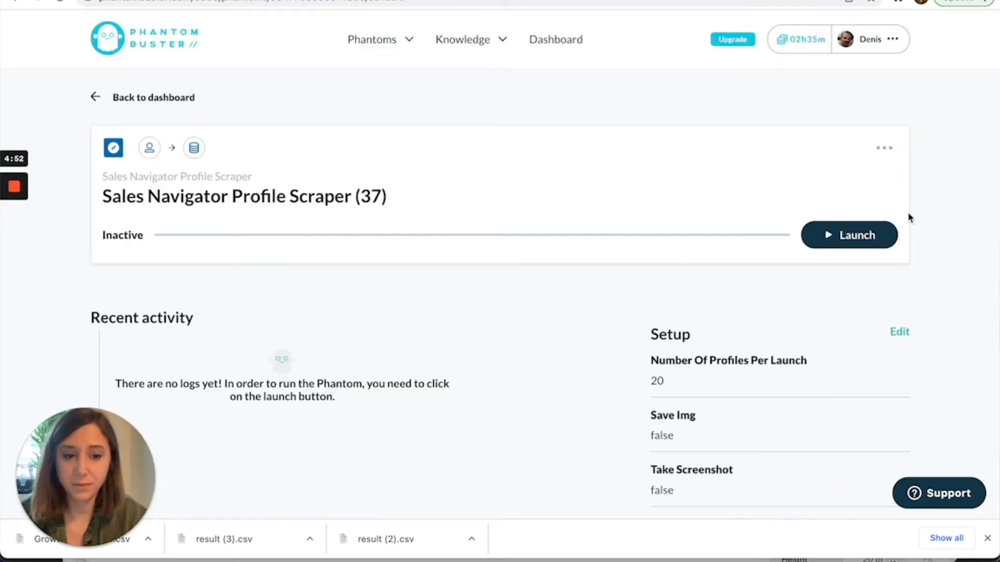
{"action": "left_click", "coordinate": [860, 242]}
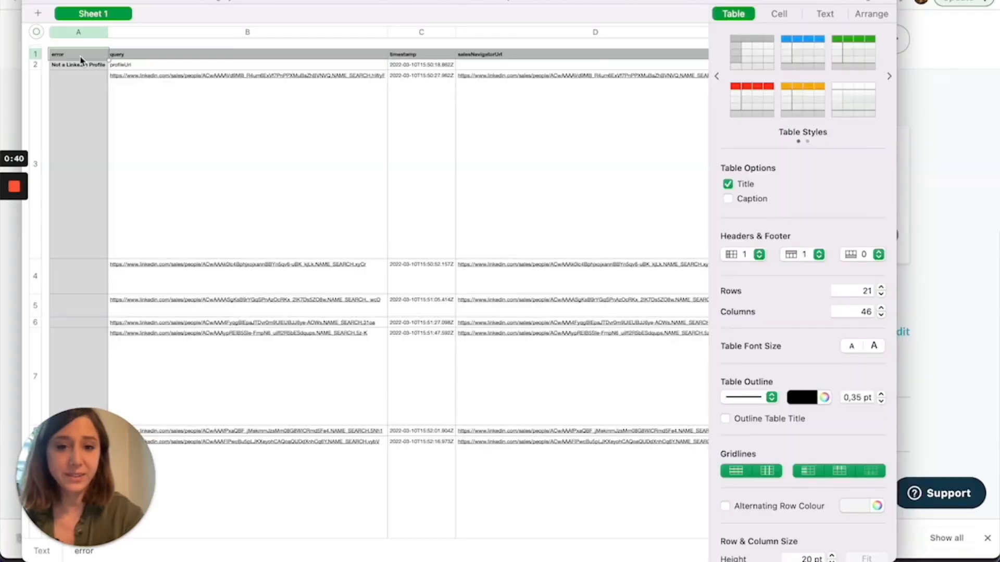
Step: Count the filled cells in the header row and review the exported columns from the profile data through to the Dropcontact fields
{"action": "left_click", "coordinate": [35, 54]}
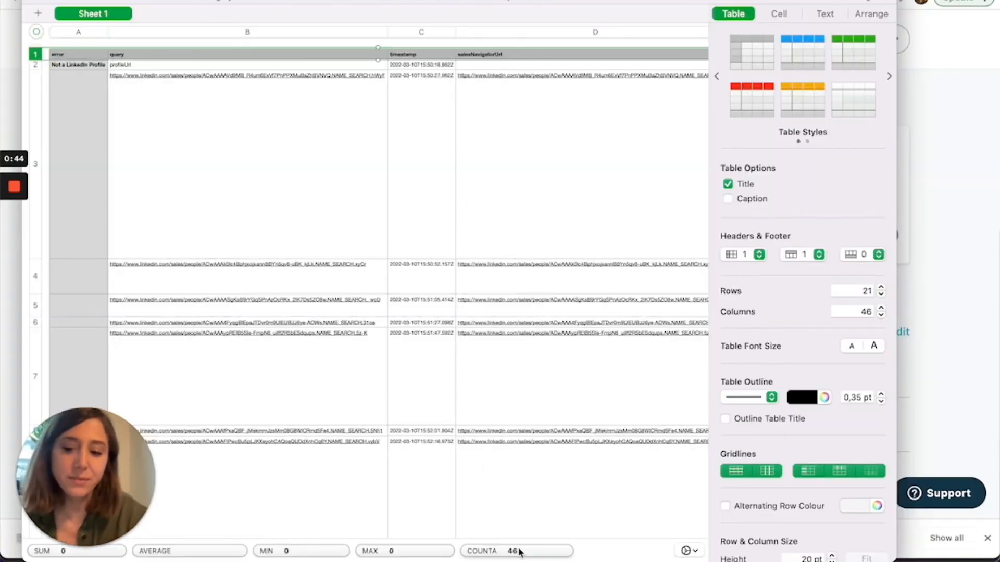
{"action": "mouse_move", "coordinate": [520, 553]}
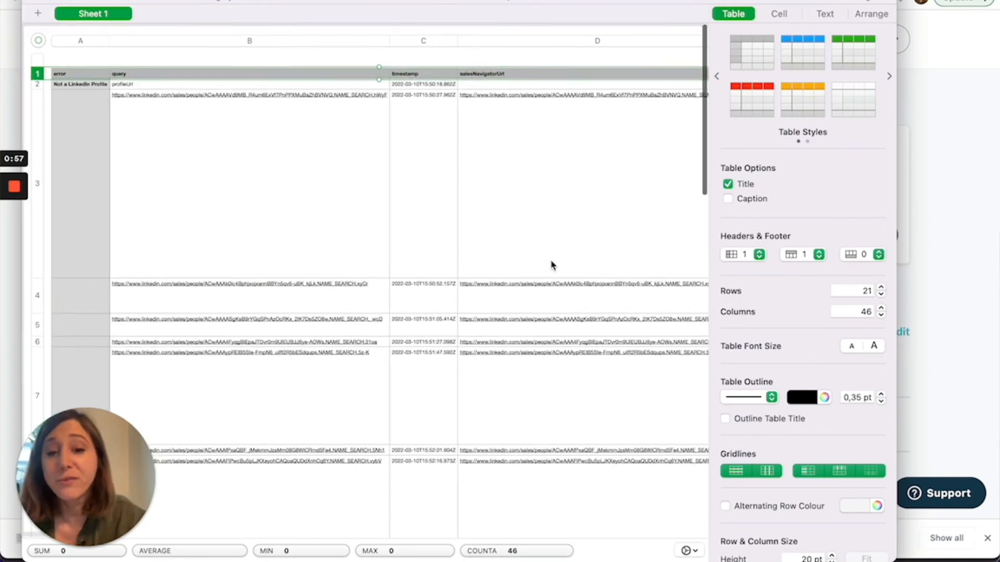
{"action": "scroll", "coordinate": [551, 260], "scroll_direction": "right", "scroll_amount": 10}
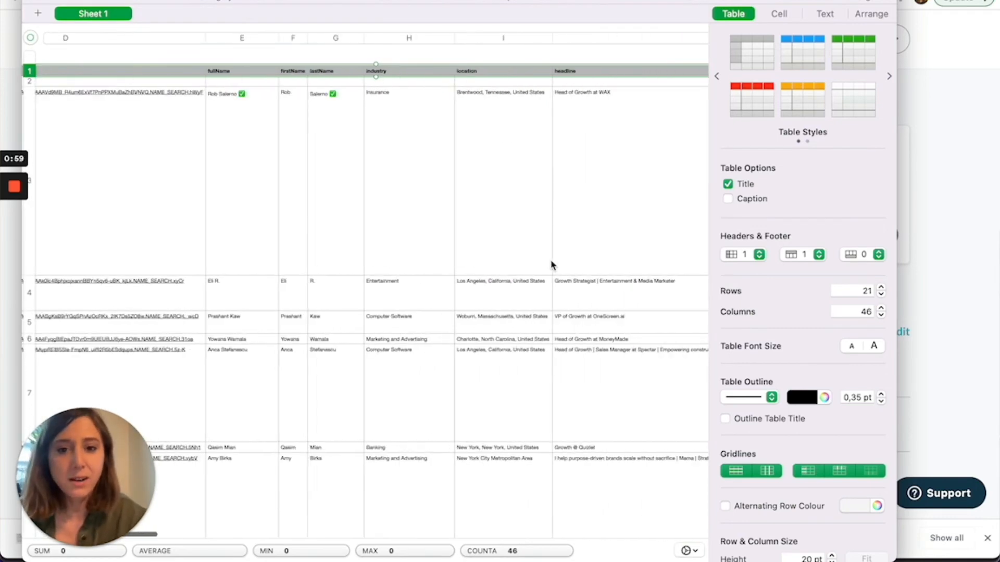
{"action": "scroll", "coordinate": [410, 249], "scroll_direction": "right", "scroll_amount": 8}
{"action": "scroll", "coordinate": [409, 249], "scroll_direction": "right", "scroll_amount": 10}
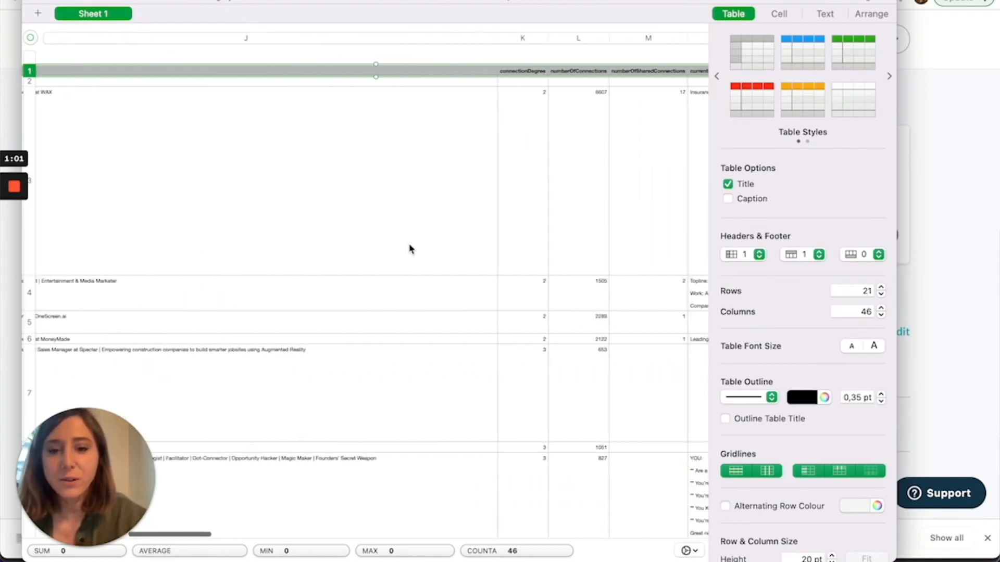
{"action": "scroll", "coordinate": [409, 249], "scroll_direction": "right", "scroll_amount": 10}
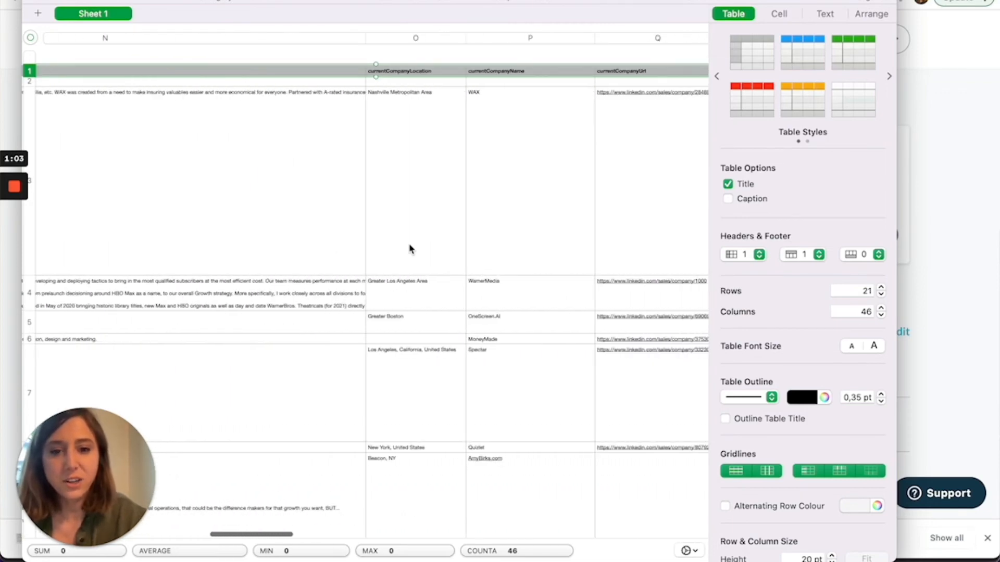
{"action": "scroll", "coordinate": [409, 249], "scroll_direction": "right", "scroll_amount": 10}
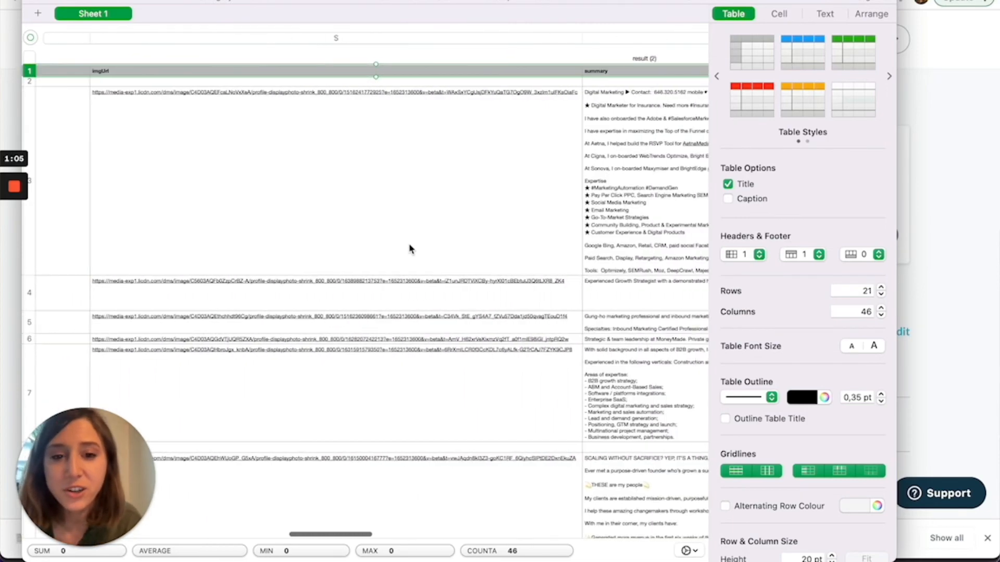
{"action": "scroll", "coordinate": [409, 249], "scroll_direction": "right", "scroll_amount": 10}
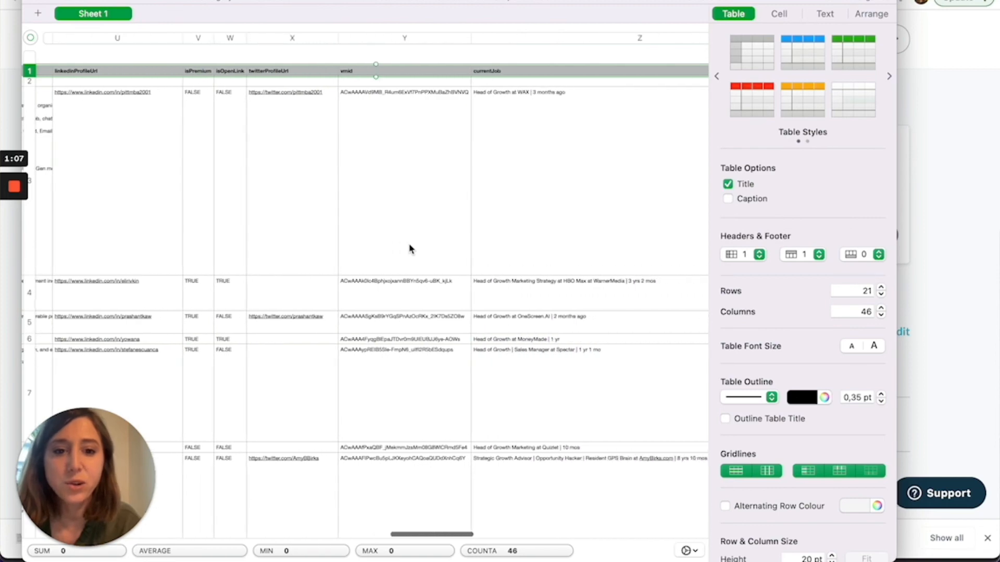
{"action": "scroll", "coordinate": [409, 249], "scroll_direction": "right", "scroll_amount": 10}
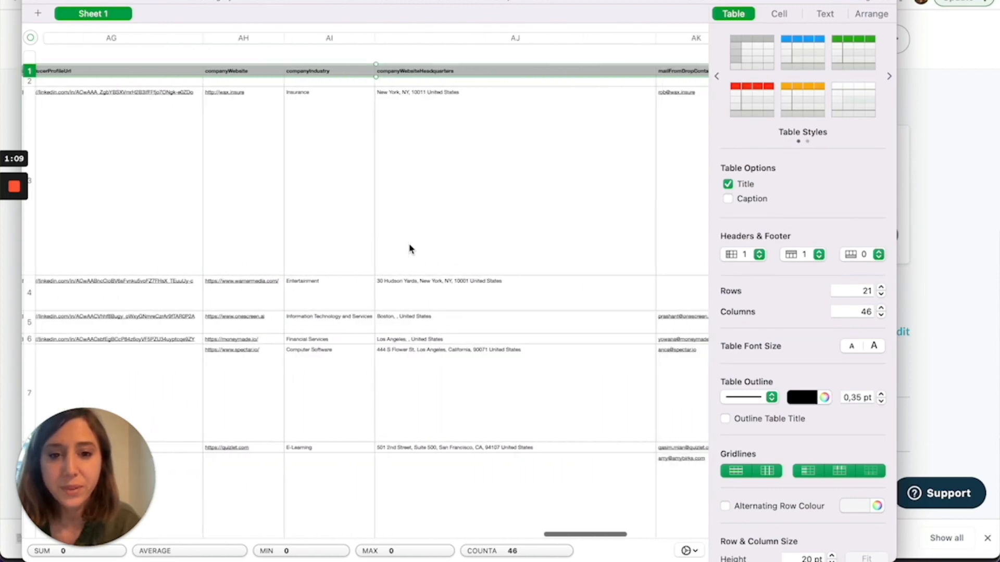
{"action": "scroll", "coordinate": [453, 228], "scroll_direction": "right", "scroll_amount": 5}
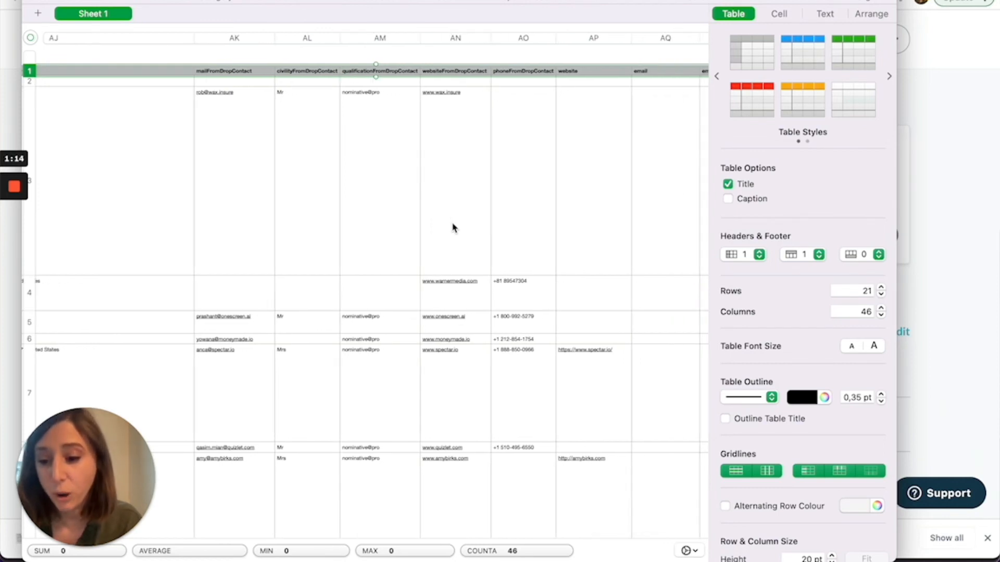
Step: Select the mailFromDropContact column to count its emails, and examine its rows and the neighbouring Dropcontact columns
{"action": "left_click", "coordinate": [237, 38]}
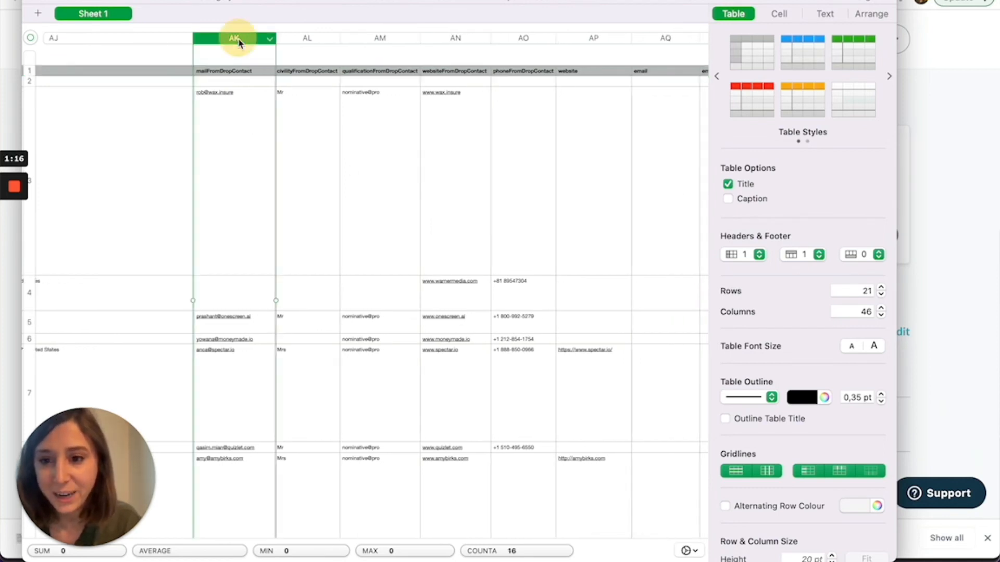
{"action": "scroll", "coordinate": [237, 99], "scroll_direction": "left", "scroll_amount": 2}
{"action": "scroll", "coordinate": [237, 99], "scroll_direction": "left", "scroll_amount": 3}
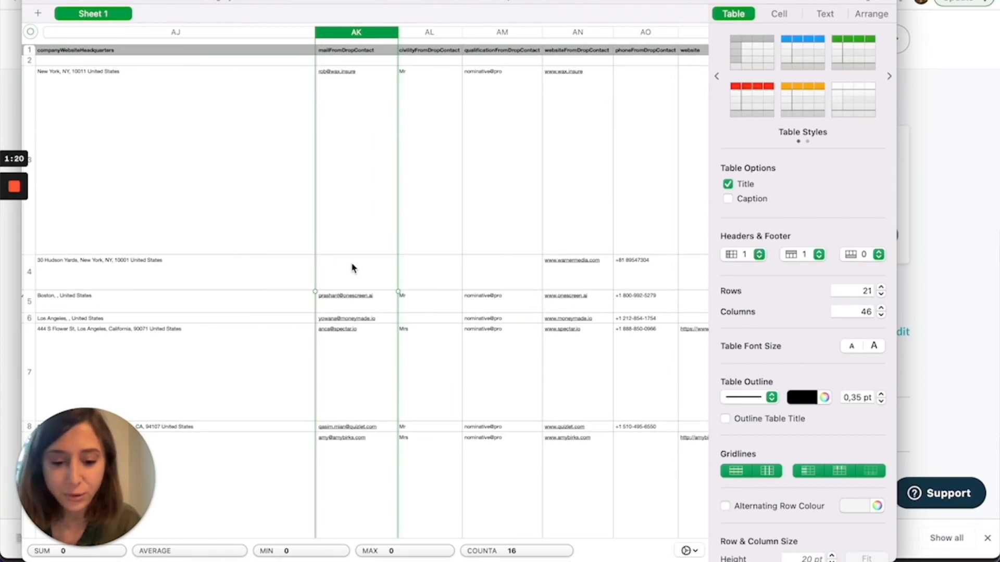
{"action": "scroll", "coordinate": [352, 269], "scroll_direction": "down", "scroll_amount": 10}
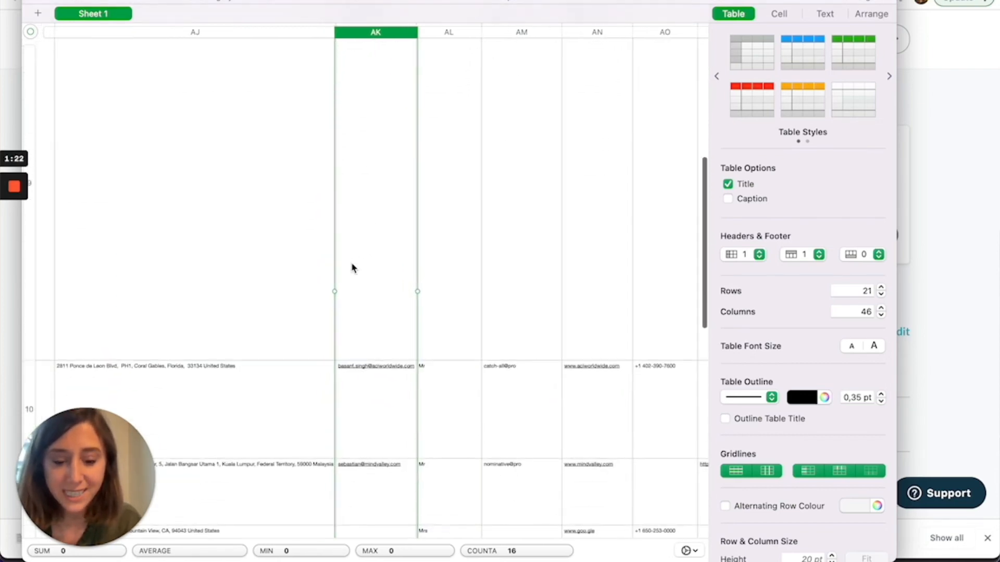
{"action": "scroll", "coordinate": [353, 268], "scroll_direction": "down", "scroll_amount": 10}
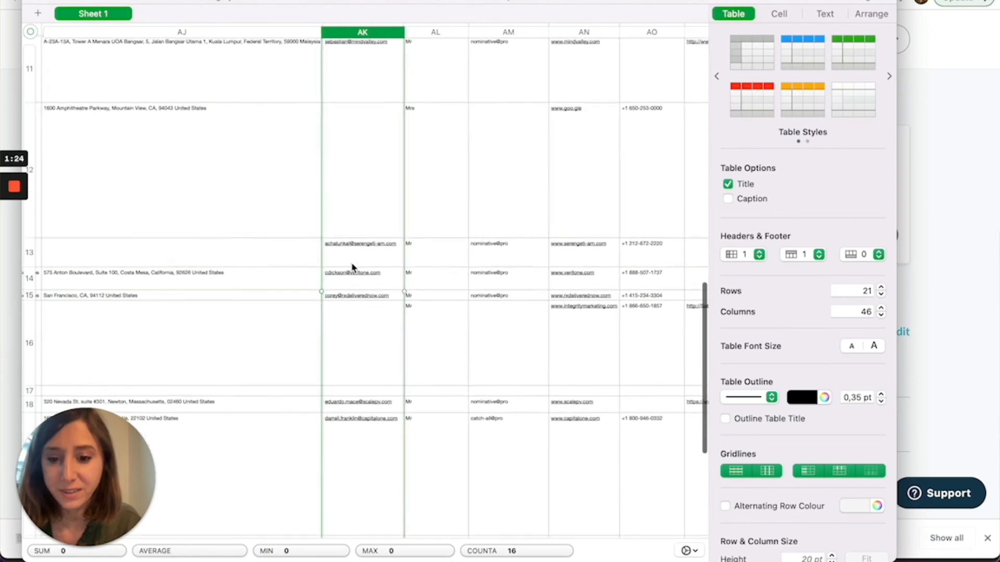
{"action": "scroll", "coordinate": [352, 269], "scroll_direction": "down", "scroll_amount": 10}
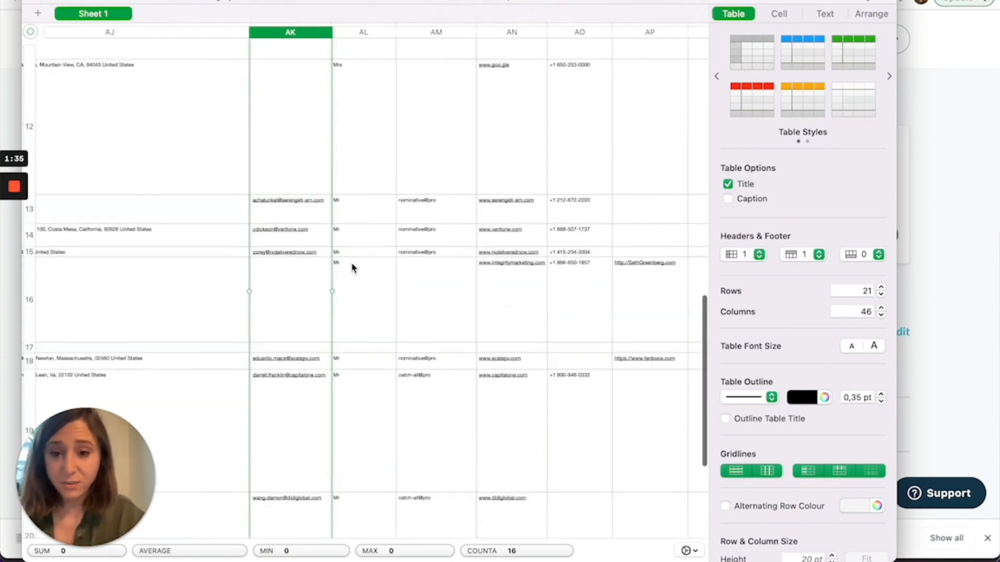
{"action": "scroll", "coordinate": [352, 268], "scroll_direction": "up", "scroll_amount": 15}
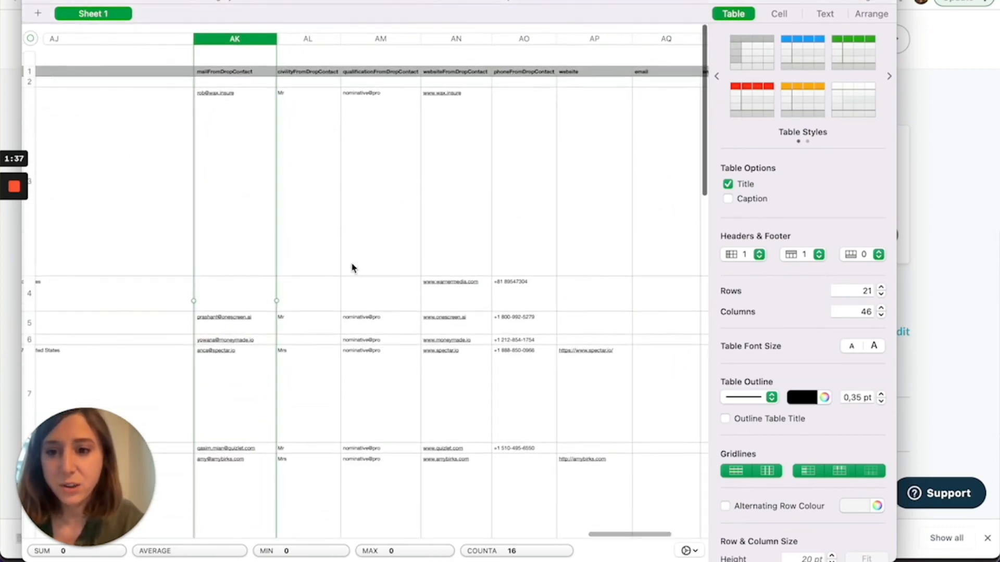
{"action": "scroll", "coordinate": [352, 269], "scroll_direction": "left", "scroll_amount": 5}
{"action": "scroll", "coordinate": [529, 223], "scroll_direction": "right", "scroll_amount": 4}
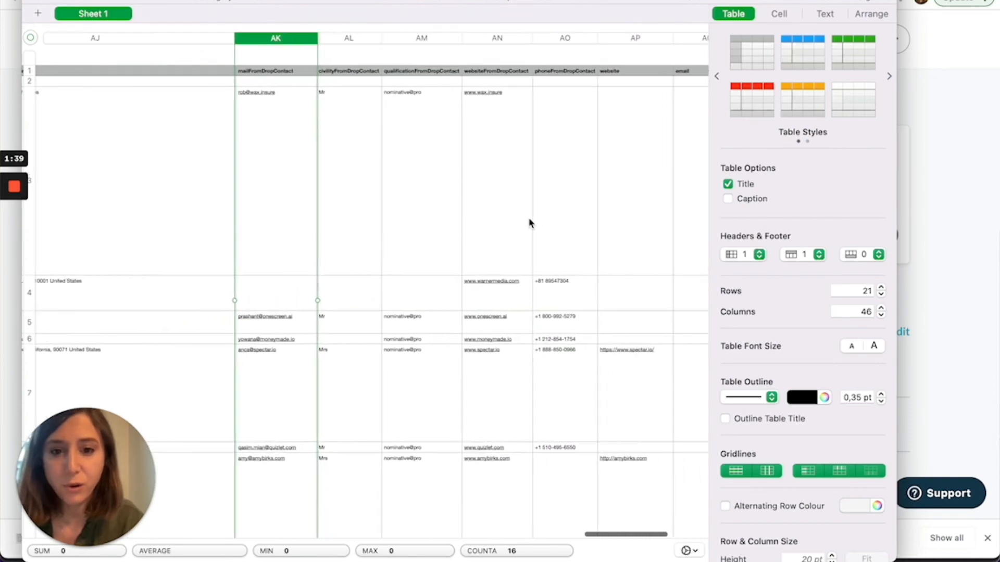
{"action": "scroll", "coordinate": [529, 218], "scroll_direction": "right", "scroll_amount": 1}
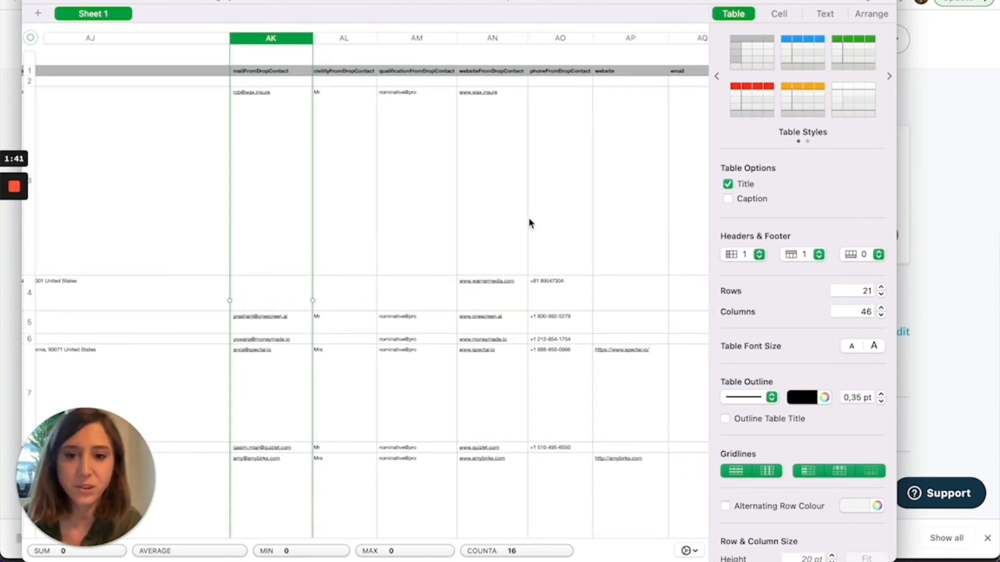